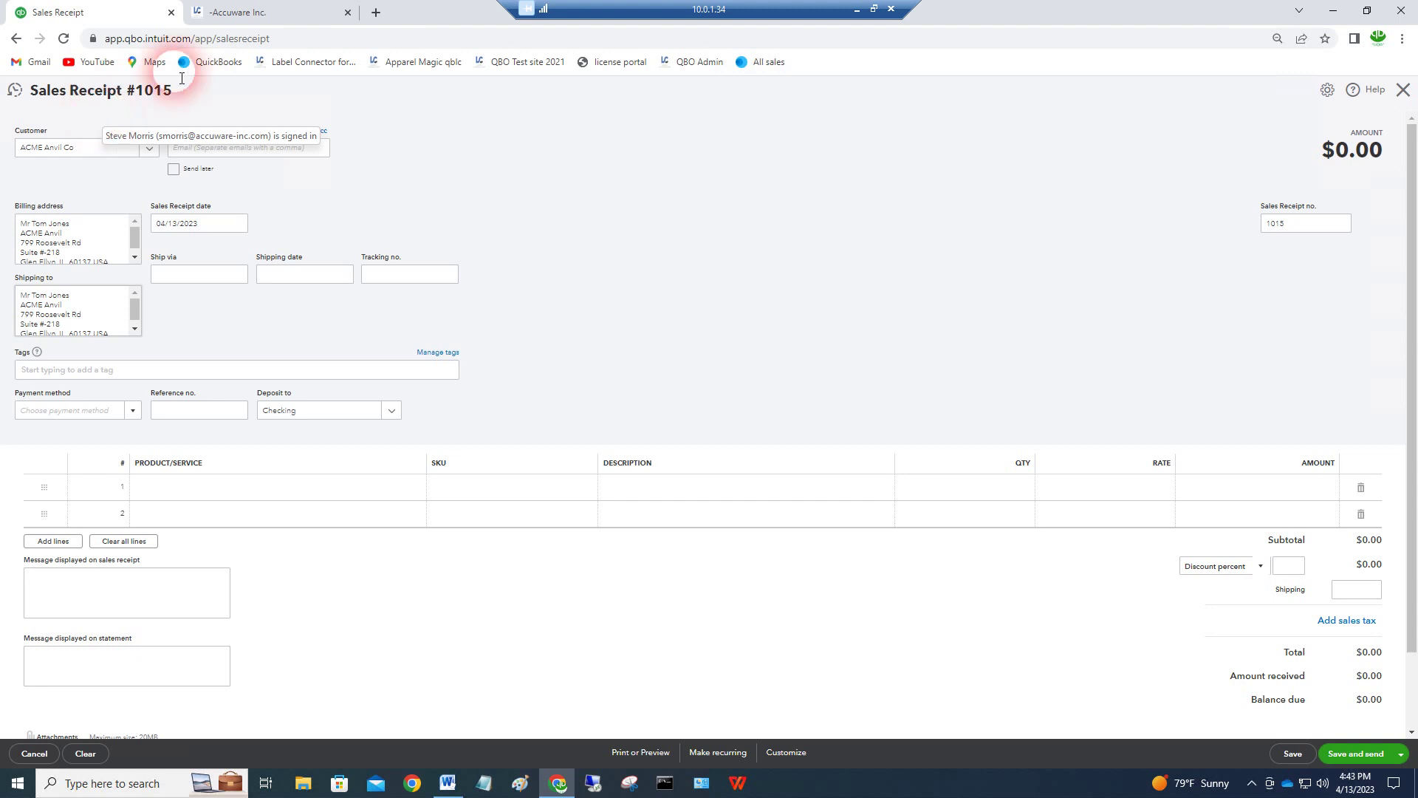
- Check the Label Connector item list, then come back to the sales receipt
click(280, 20)
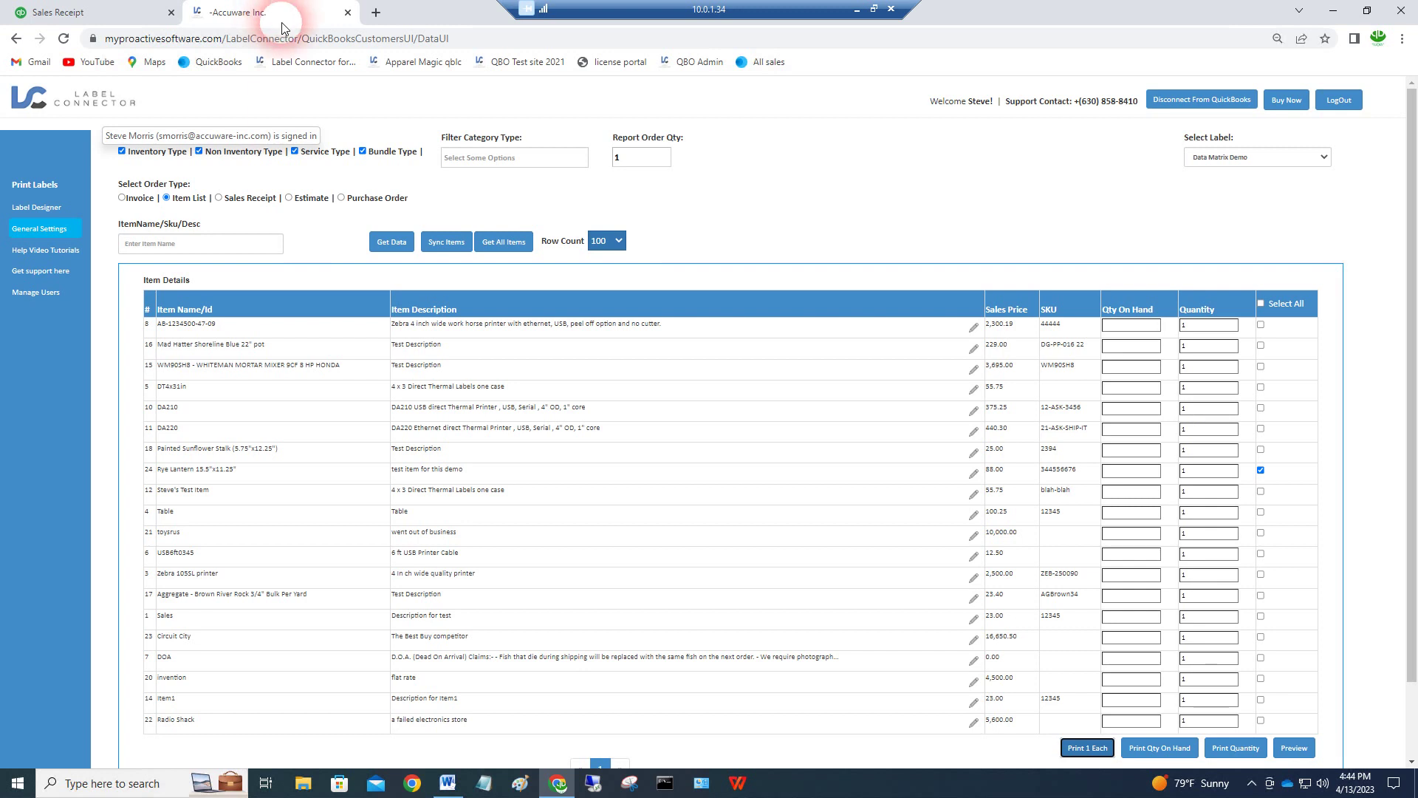
click(56, 15)
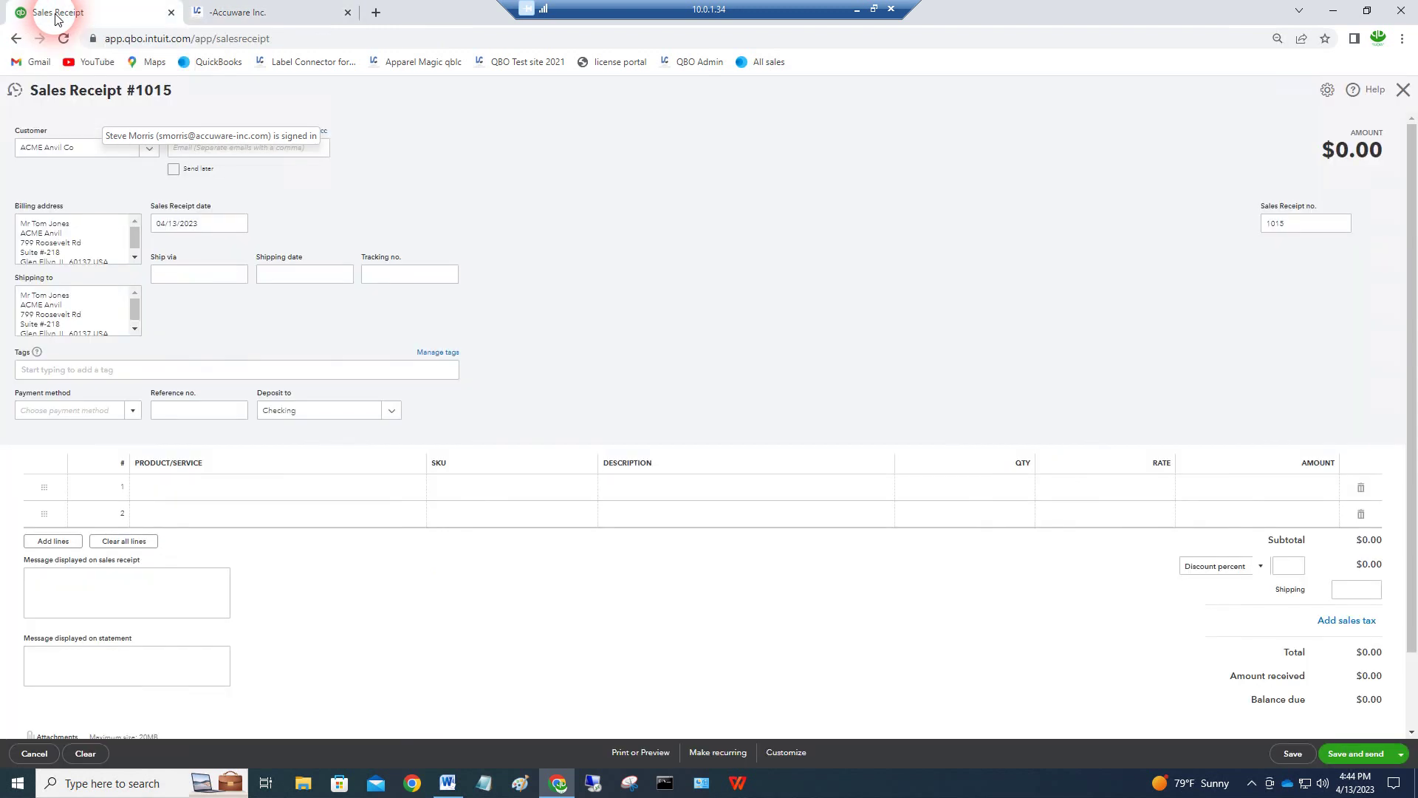
click(290, 18)
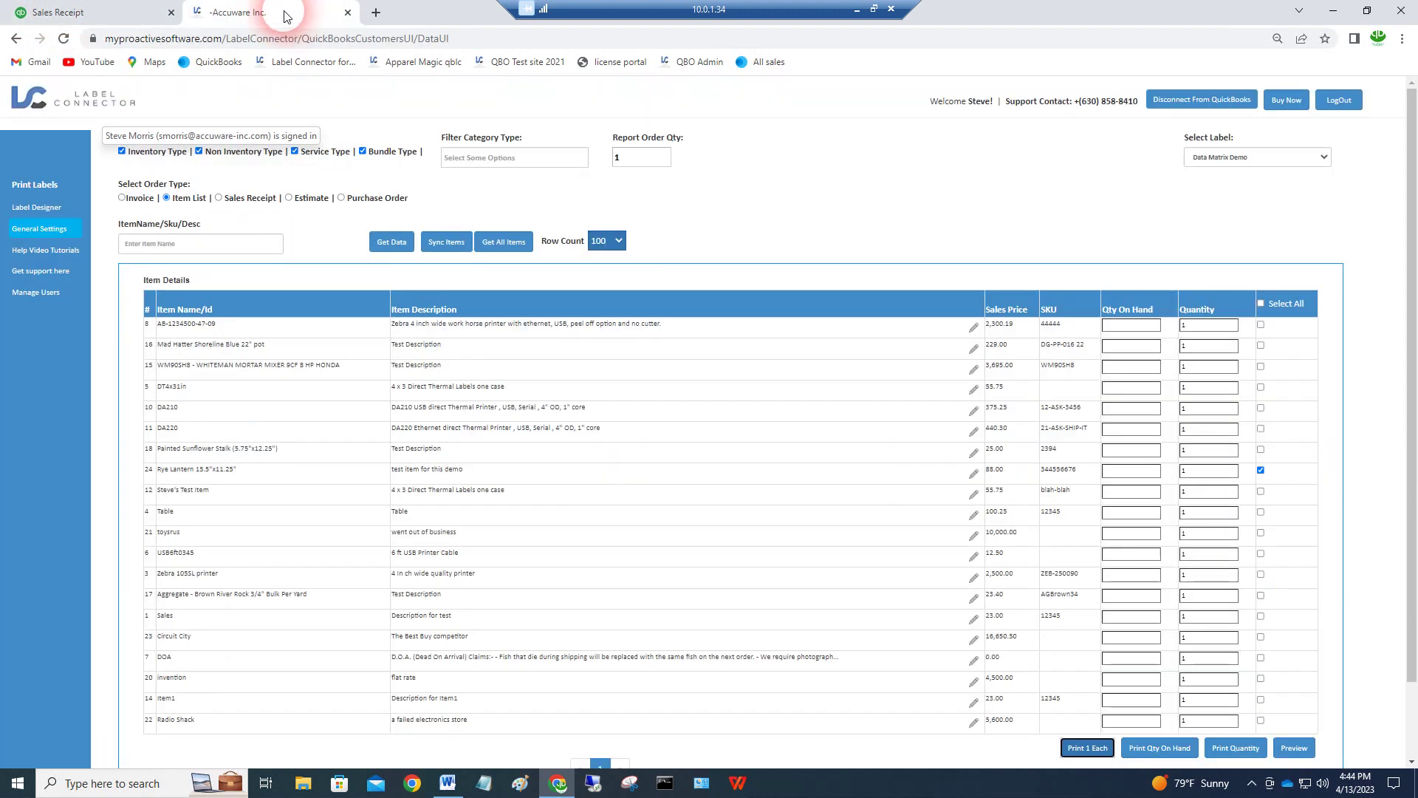
click(83, 16)
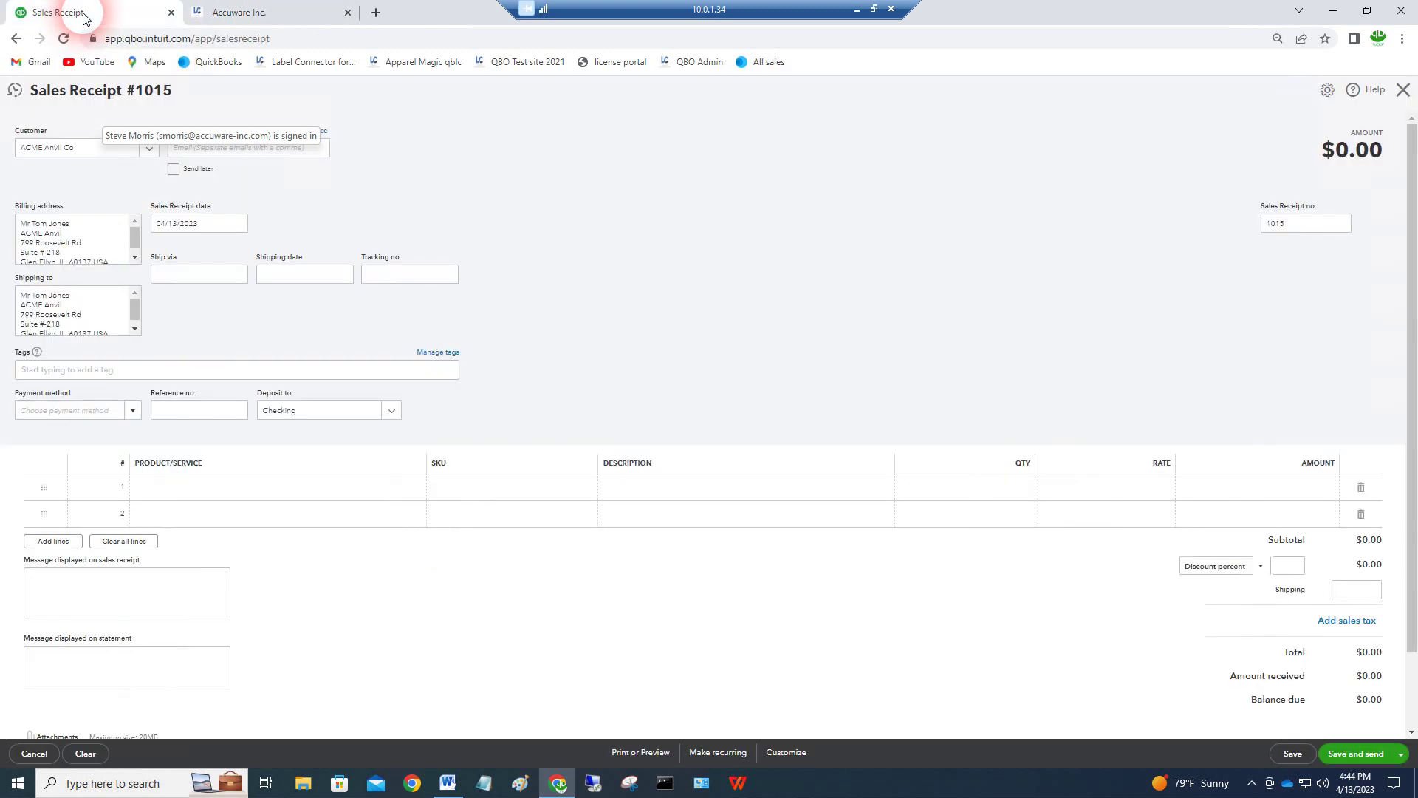
- Scan SKU 344556676 into line 1 as Rye Lantern at quantity 3, totalling $264.00
click(178, 496)
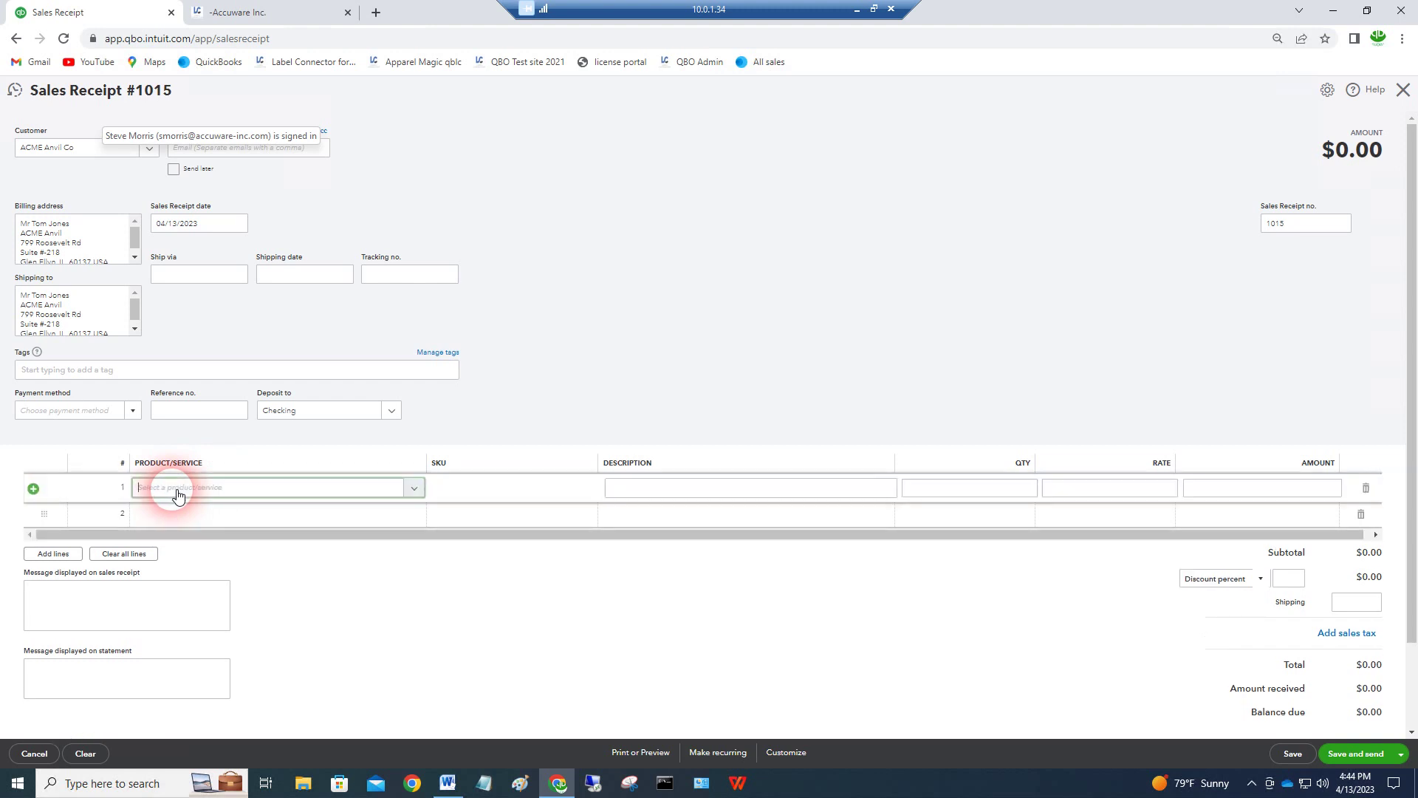
text(344556676)
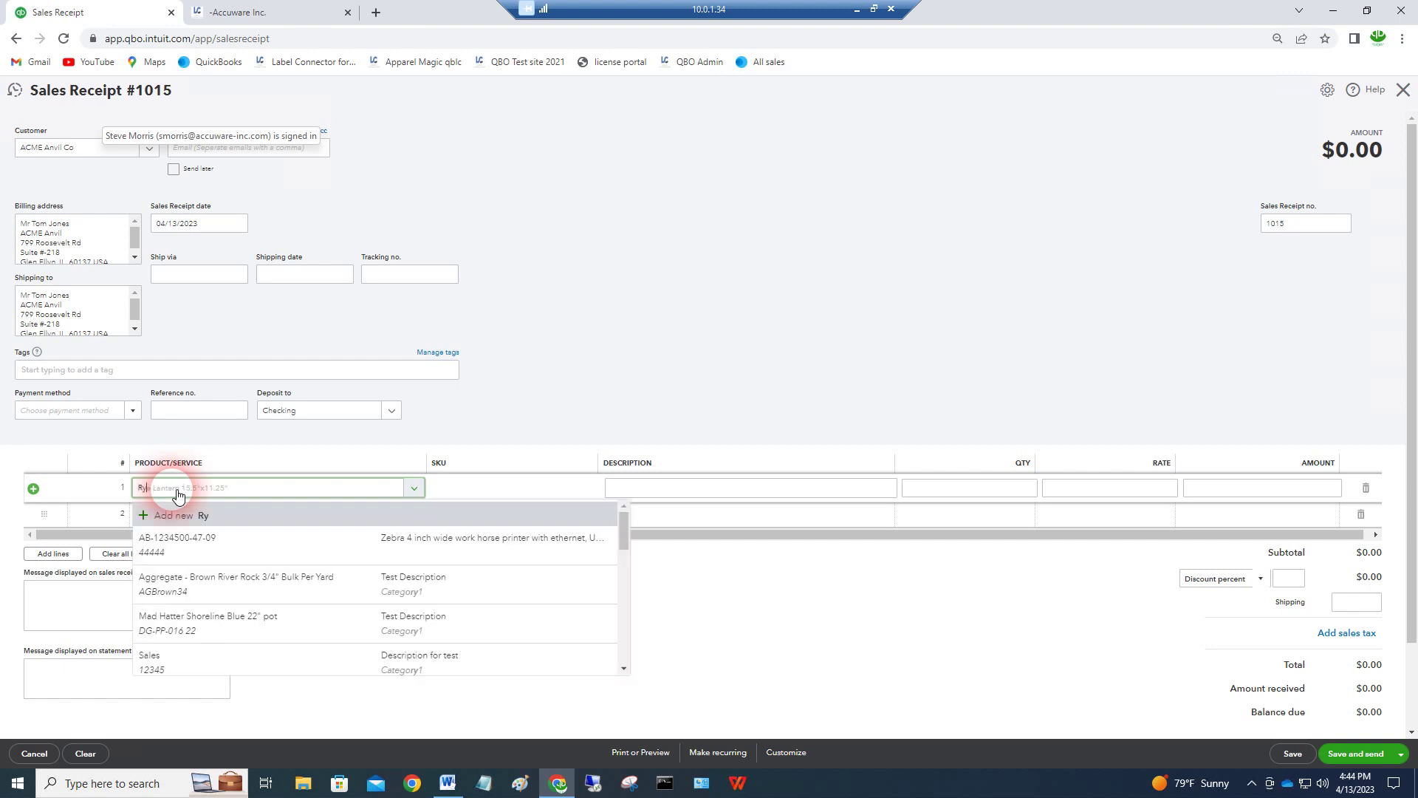
key(Return)
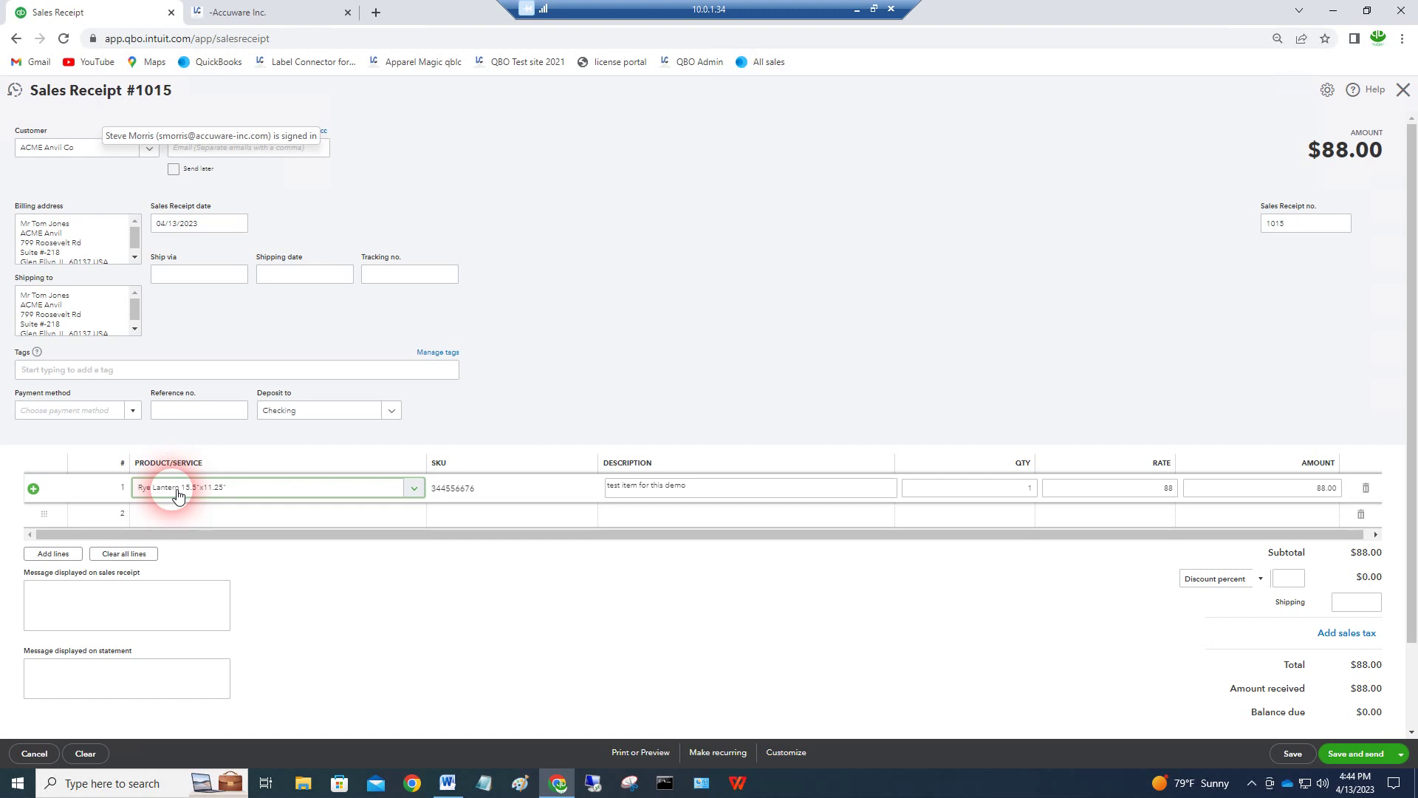
key(Tab)
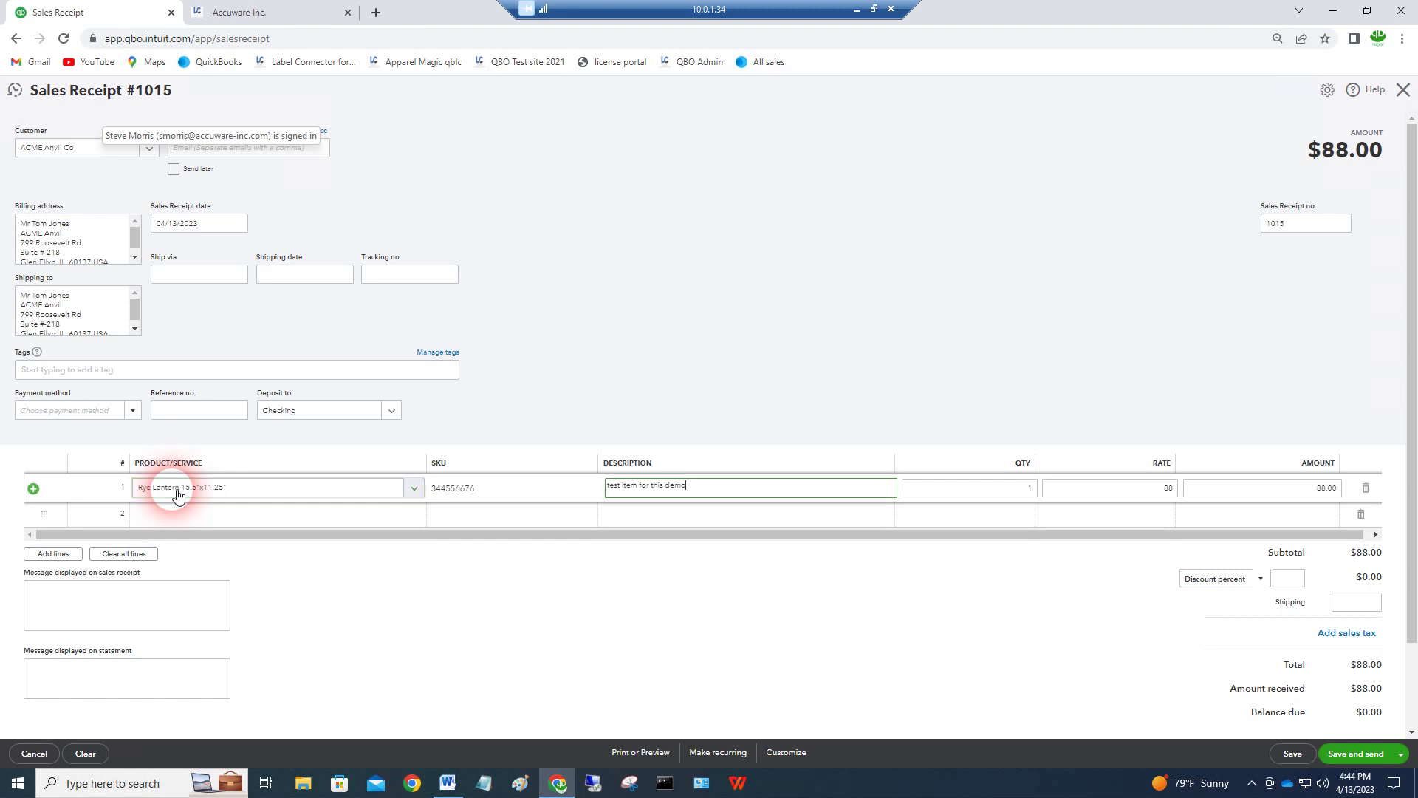
key(Tab)
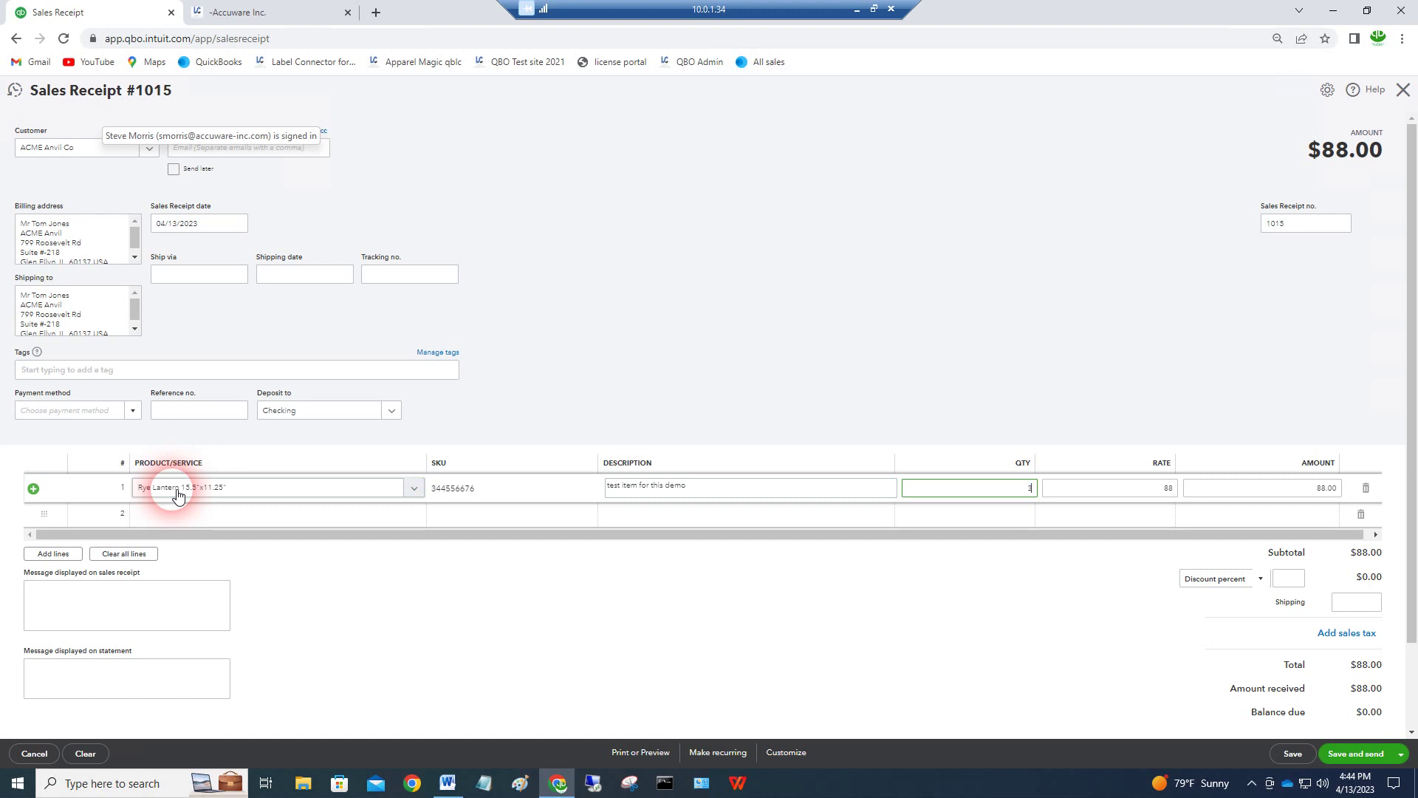
text(3)
click(155, 517)
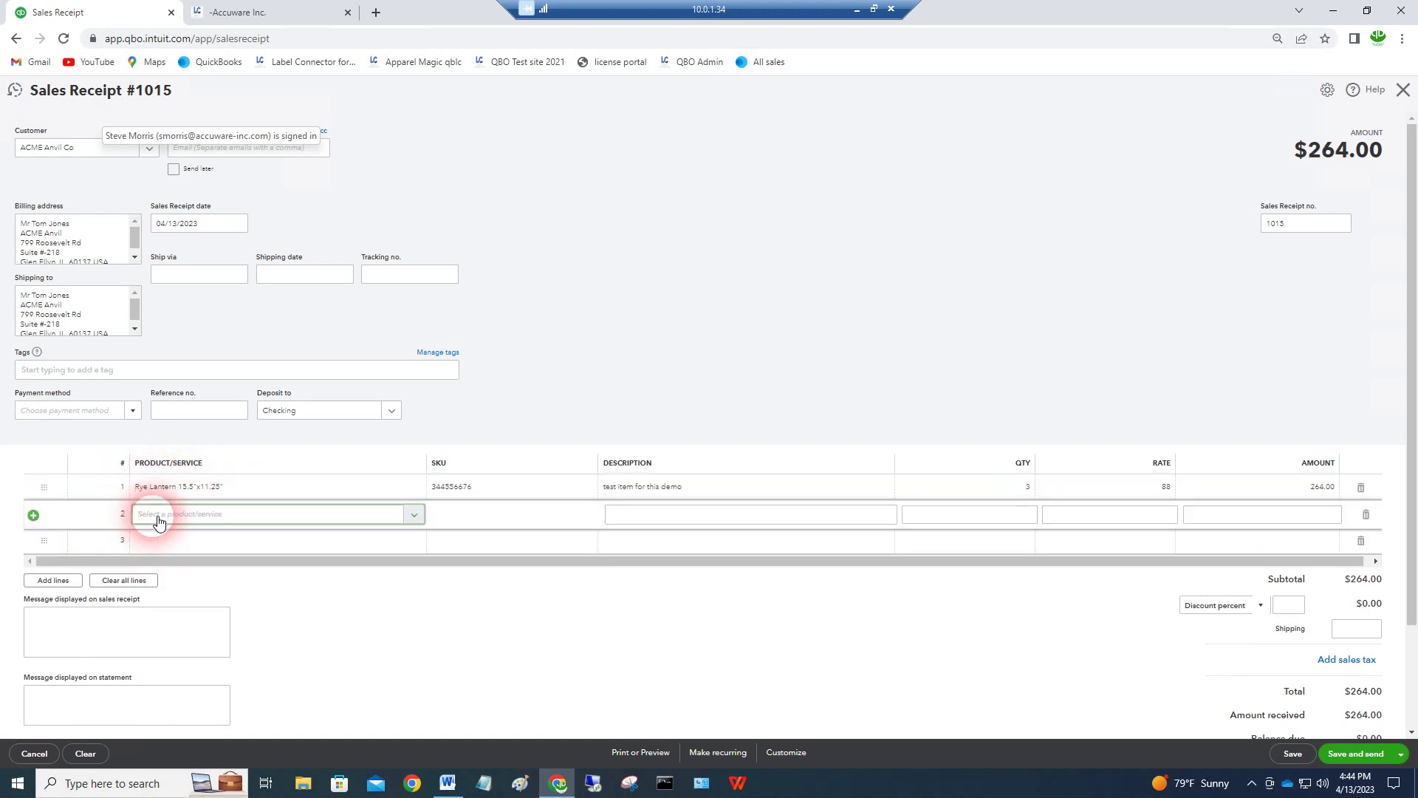
- Confirm Rye Lantern 15.5"x11.25" on line 2 at qty 1 and rate 88, making the total $352.00
key(Down)
key(Return)
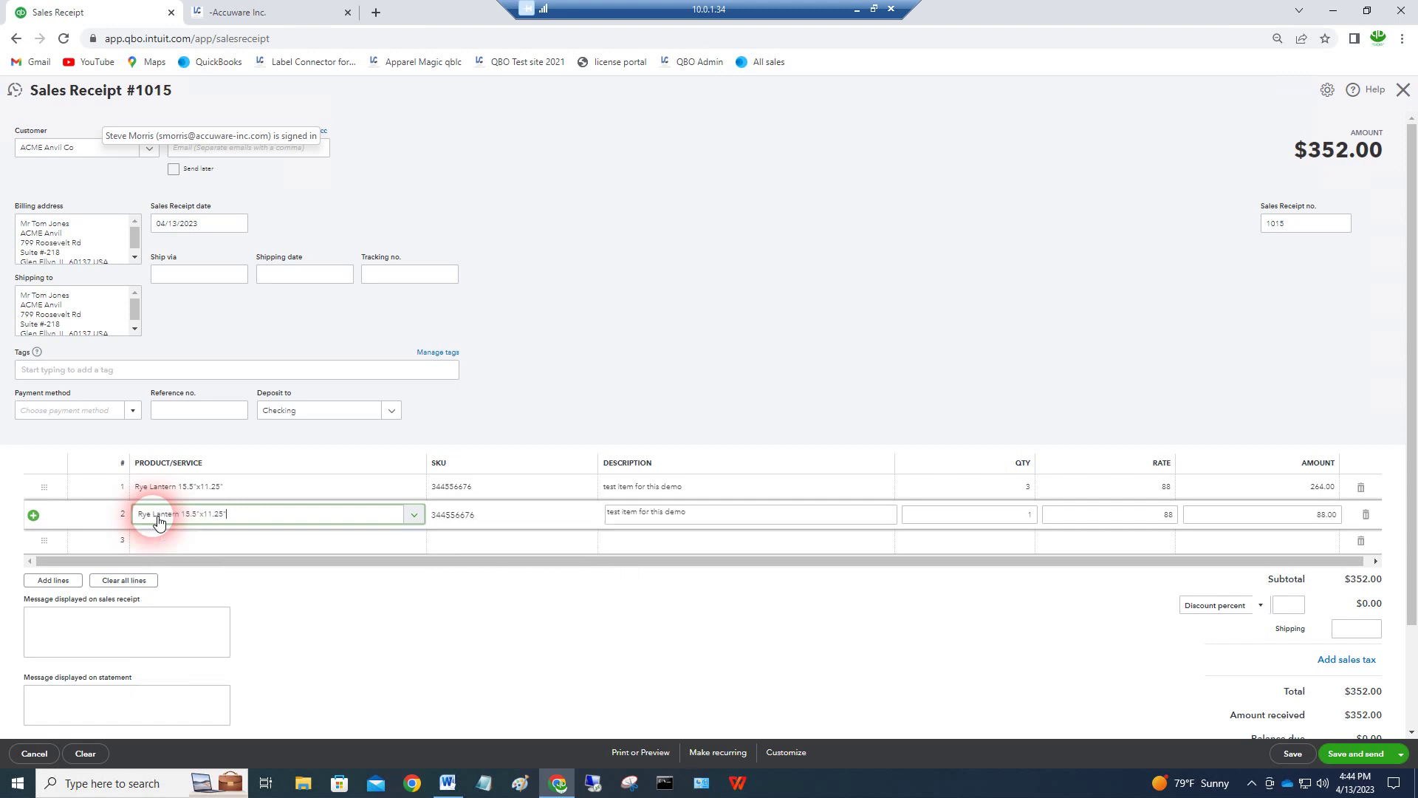
click(221, 519)
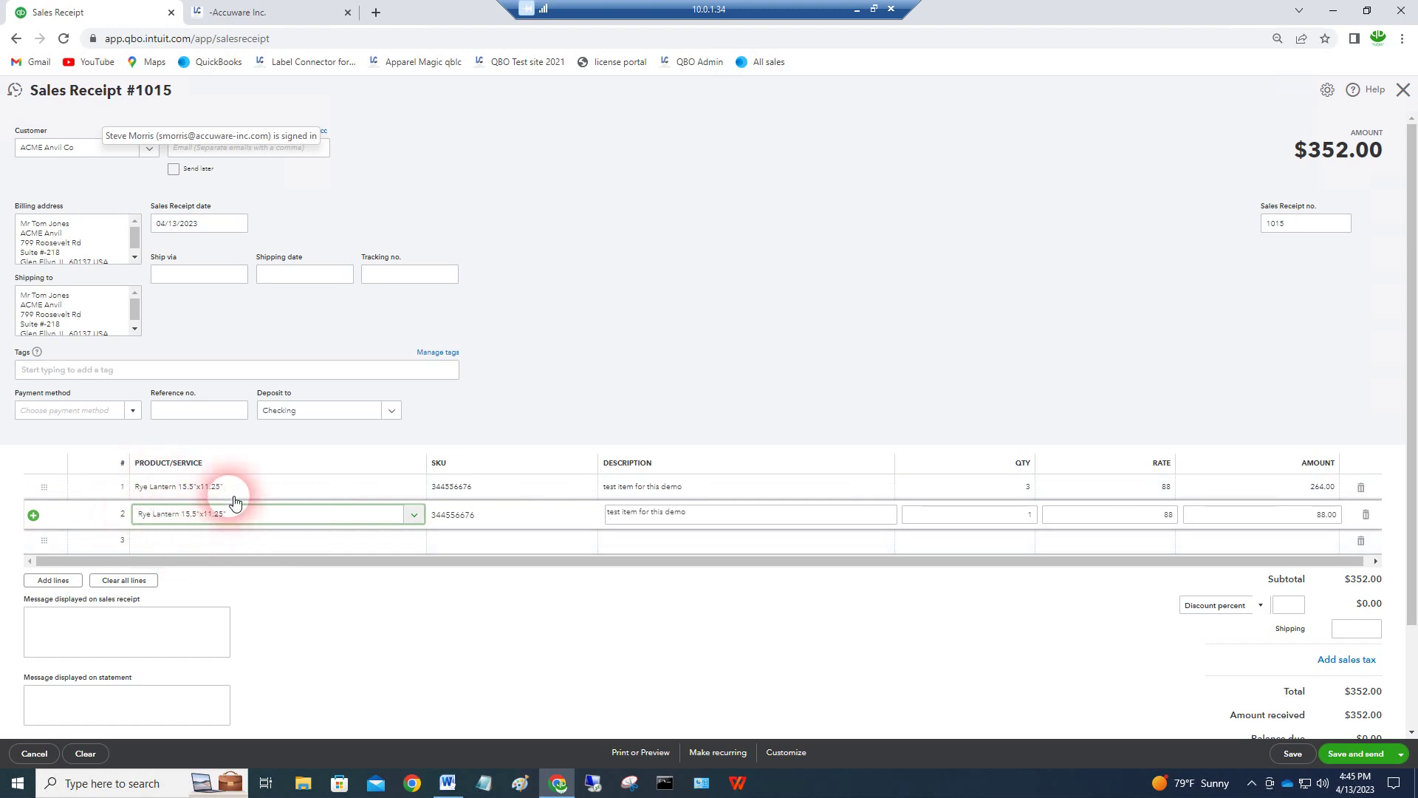
click(198, 487)
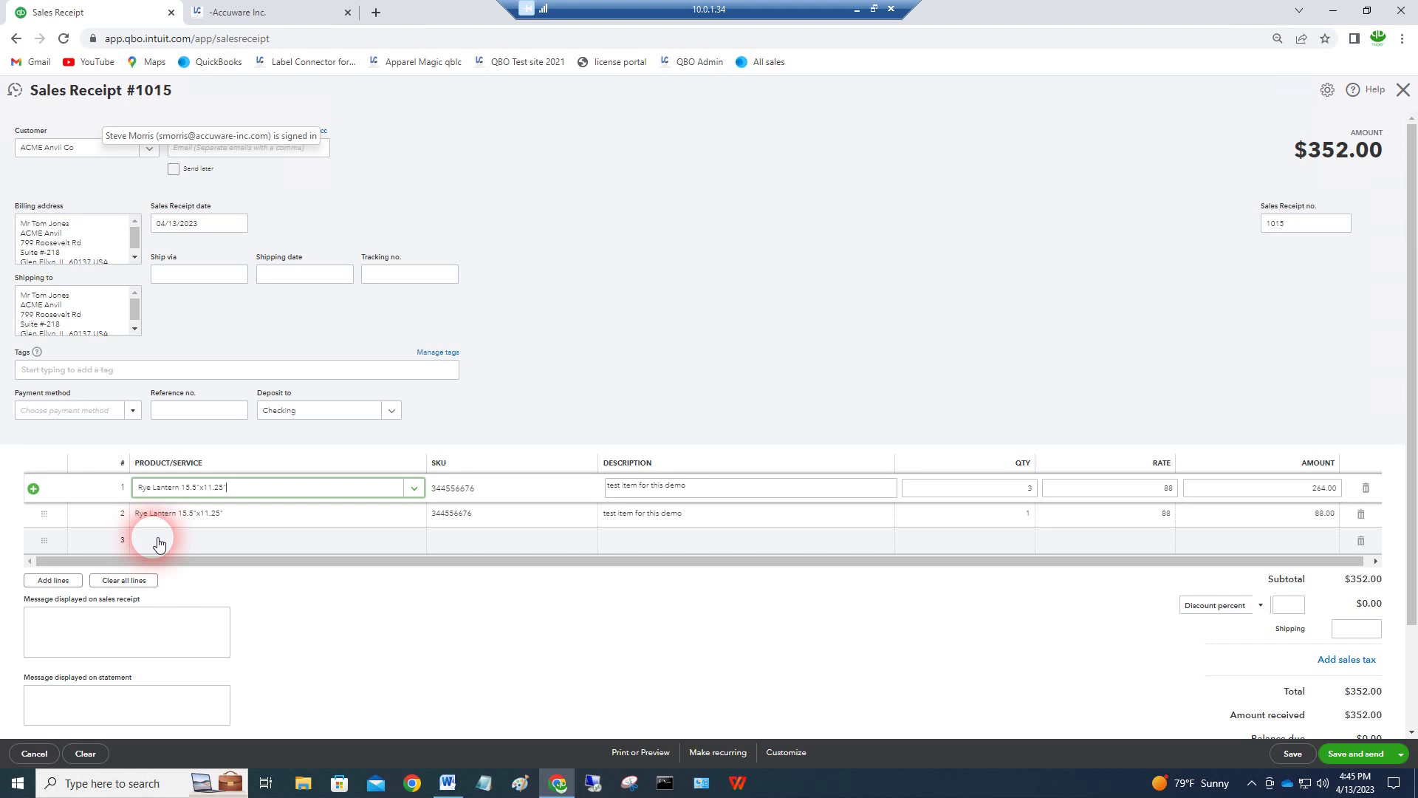
- In the Accuware tab, run Sync Items with QuickBooks and dismiss the success dialog
click(287, 14)
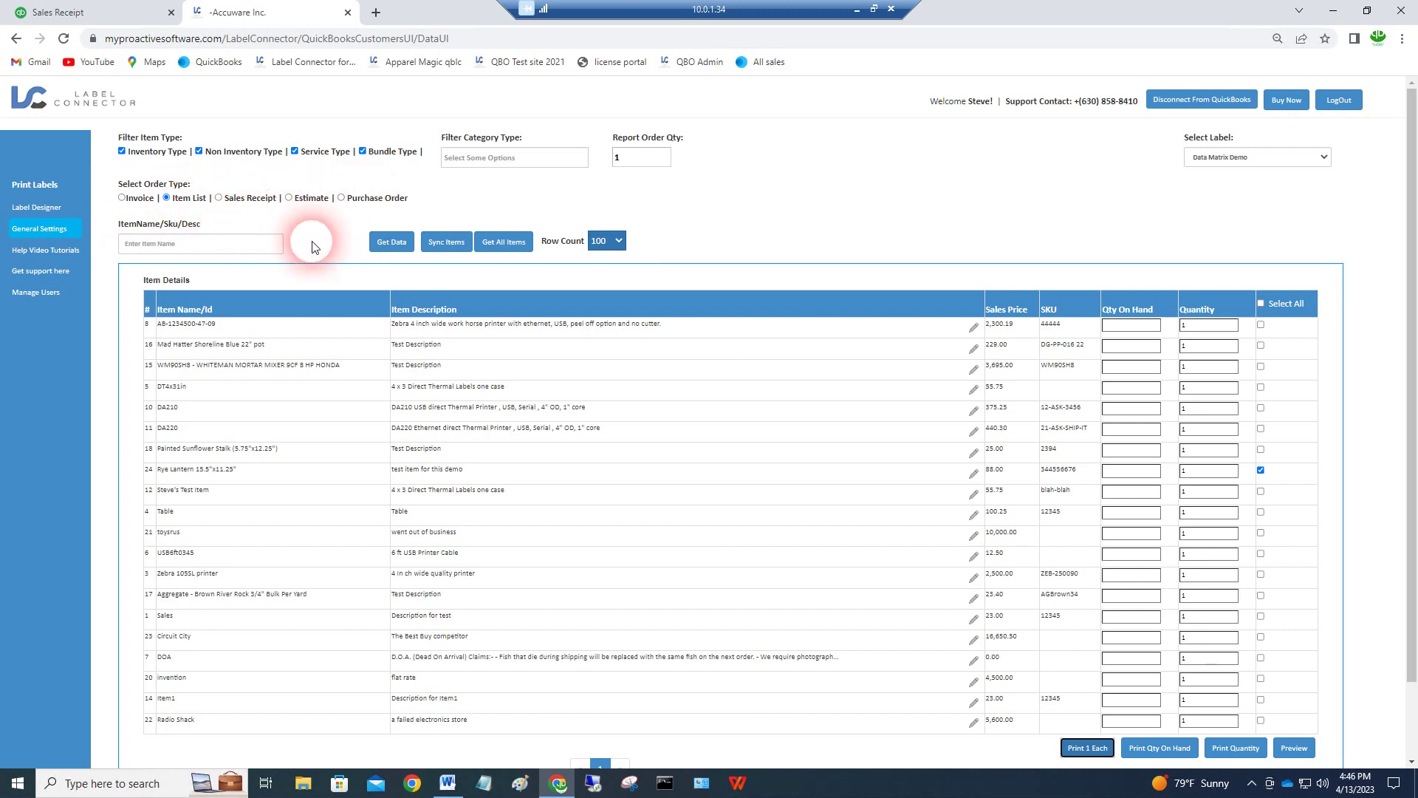
click(446, 244)
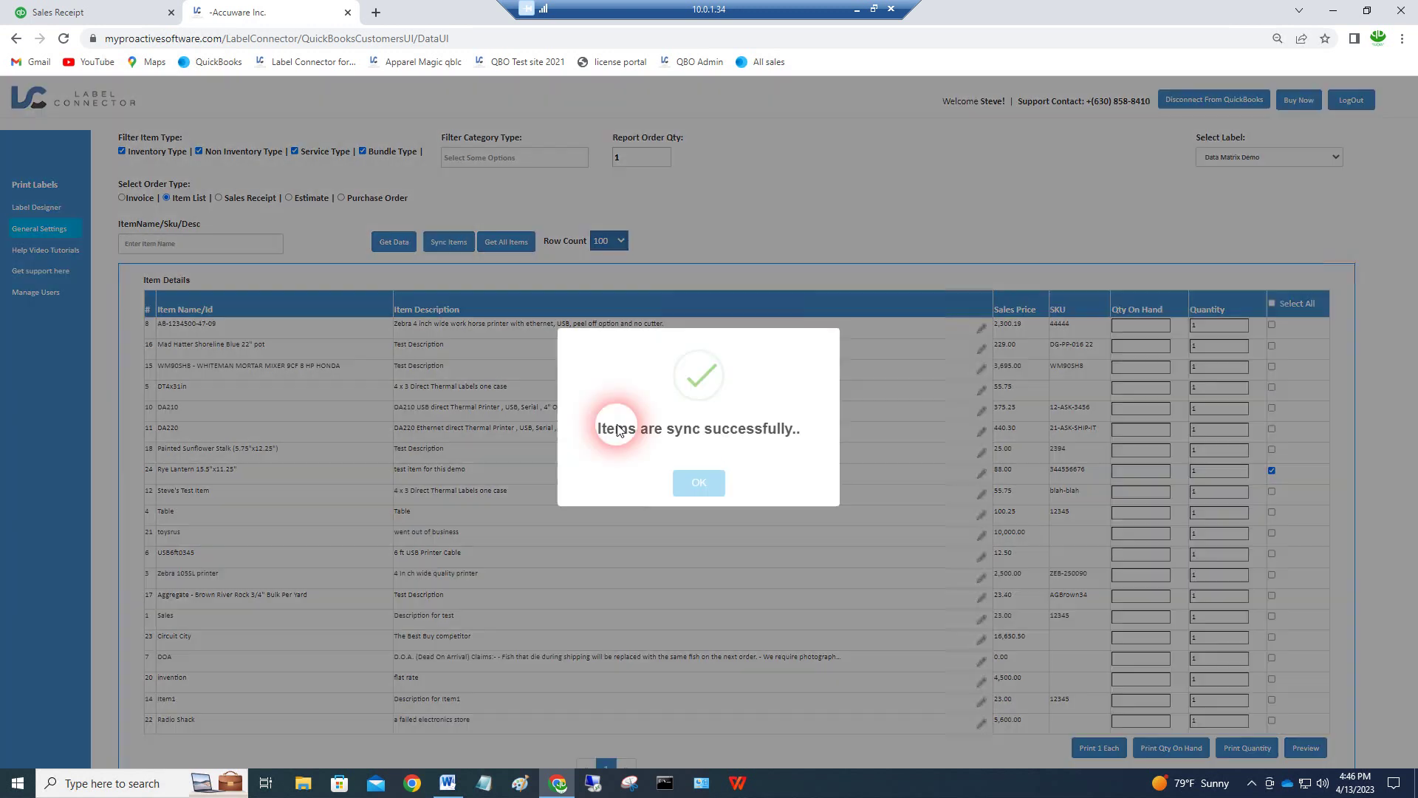
click(693, 480)
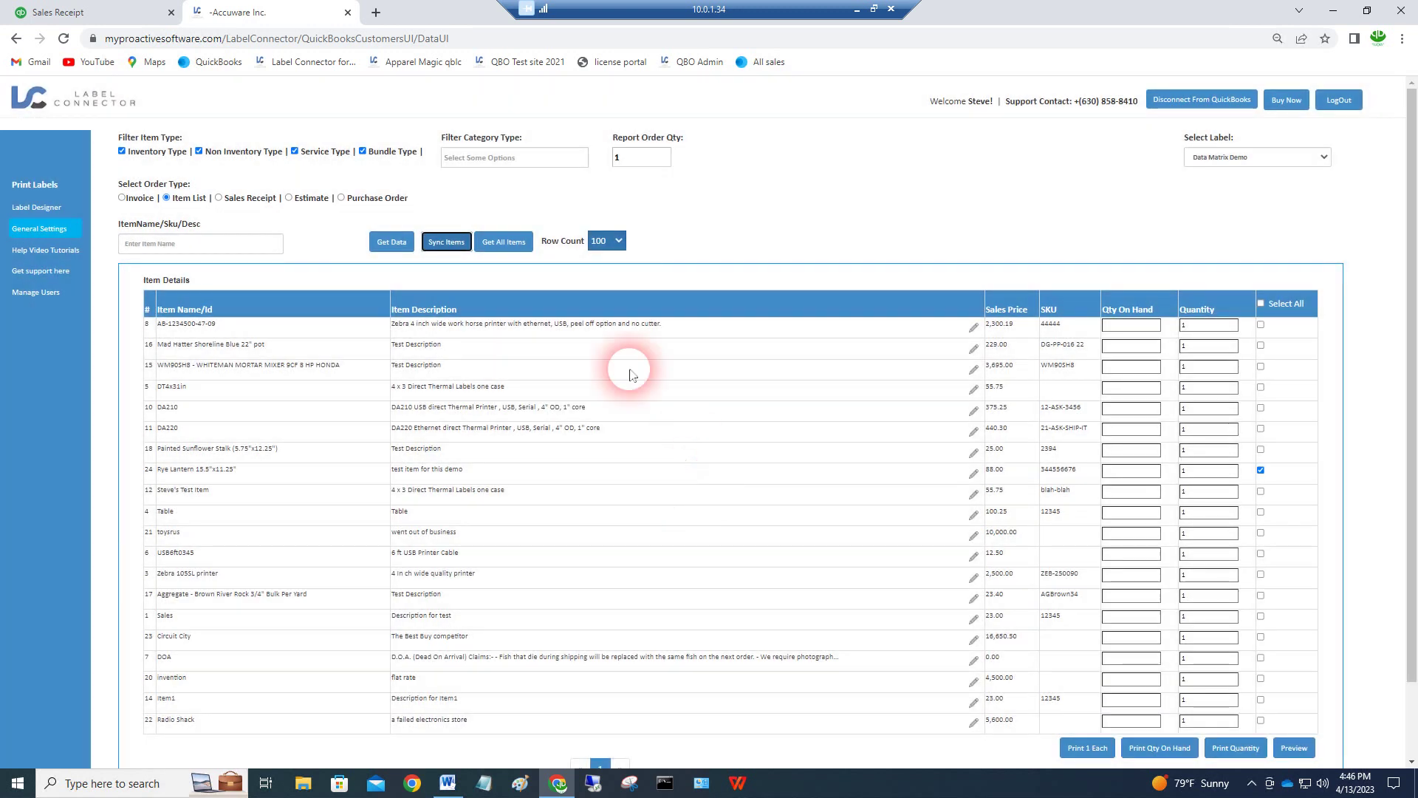
- Load all items, leave only Rye Lantern on row 24 checked, and print one label
click(502, 244)
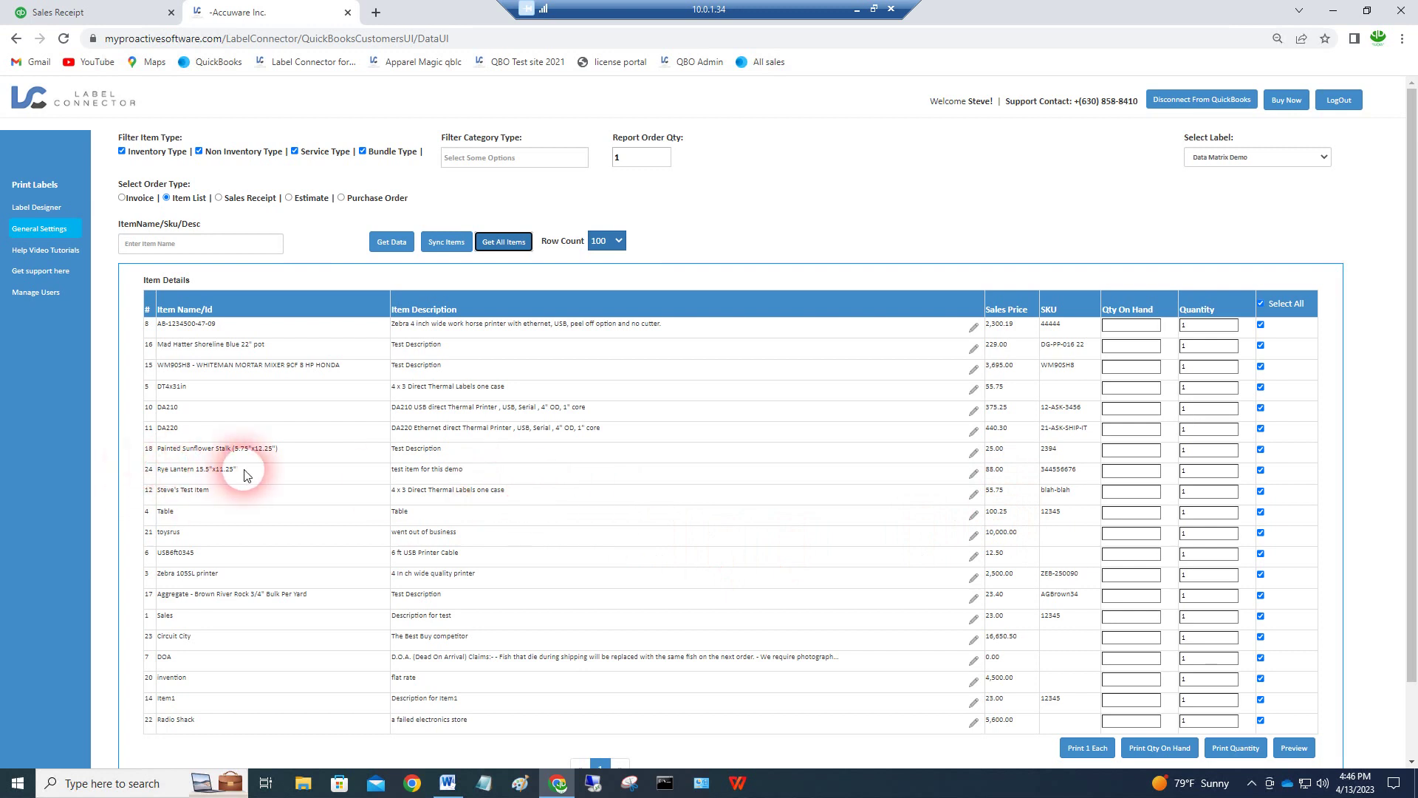
drag(246, 474, 160, 470)
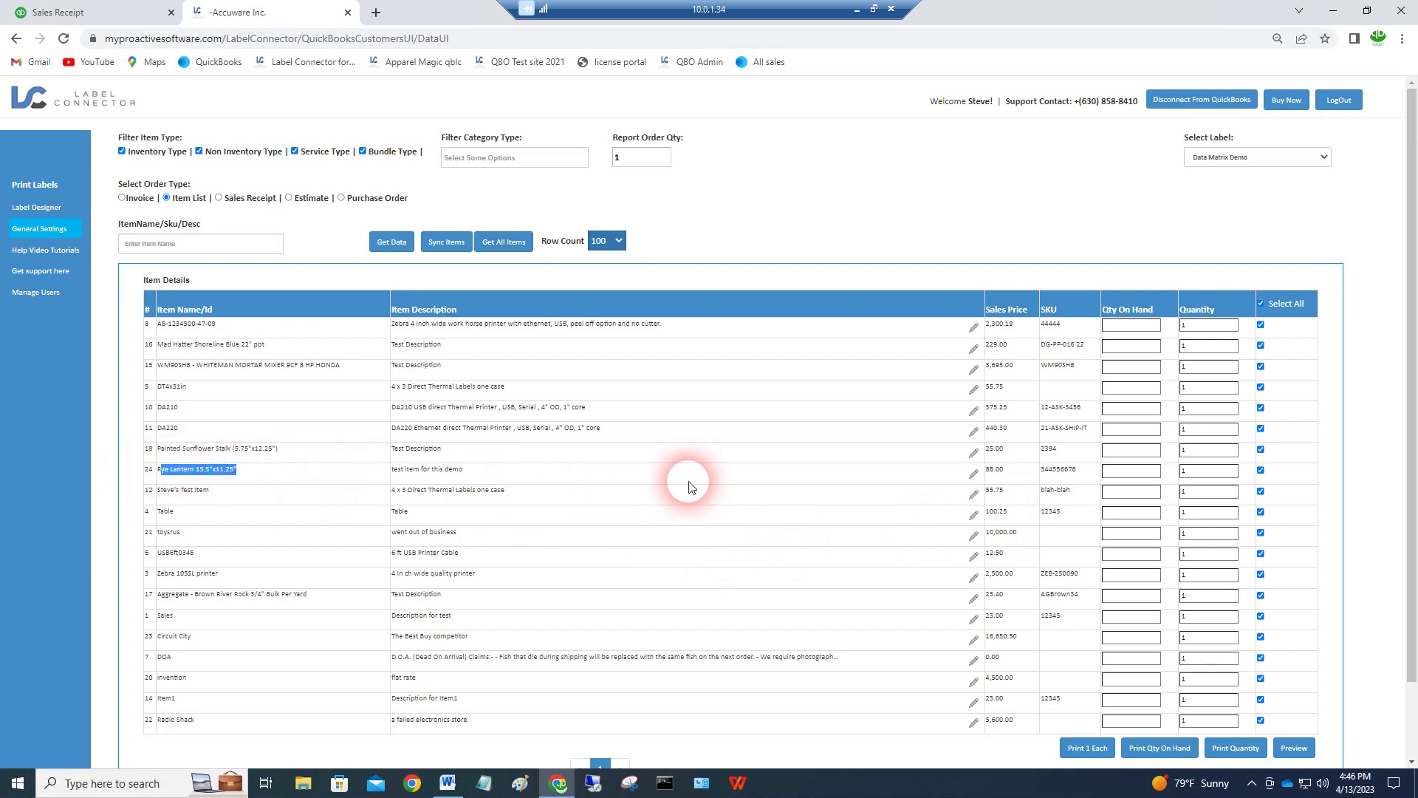
click(1260, 305)
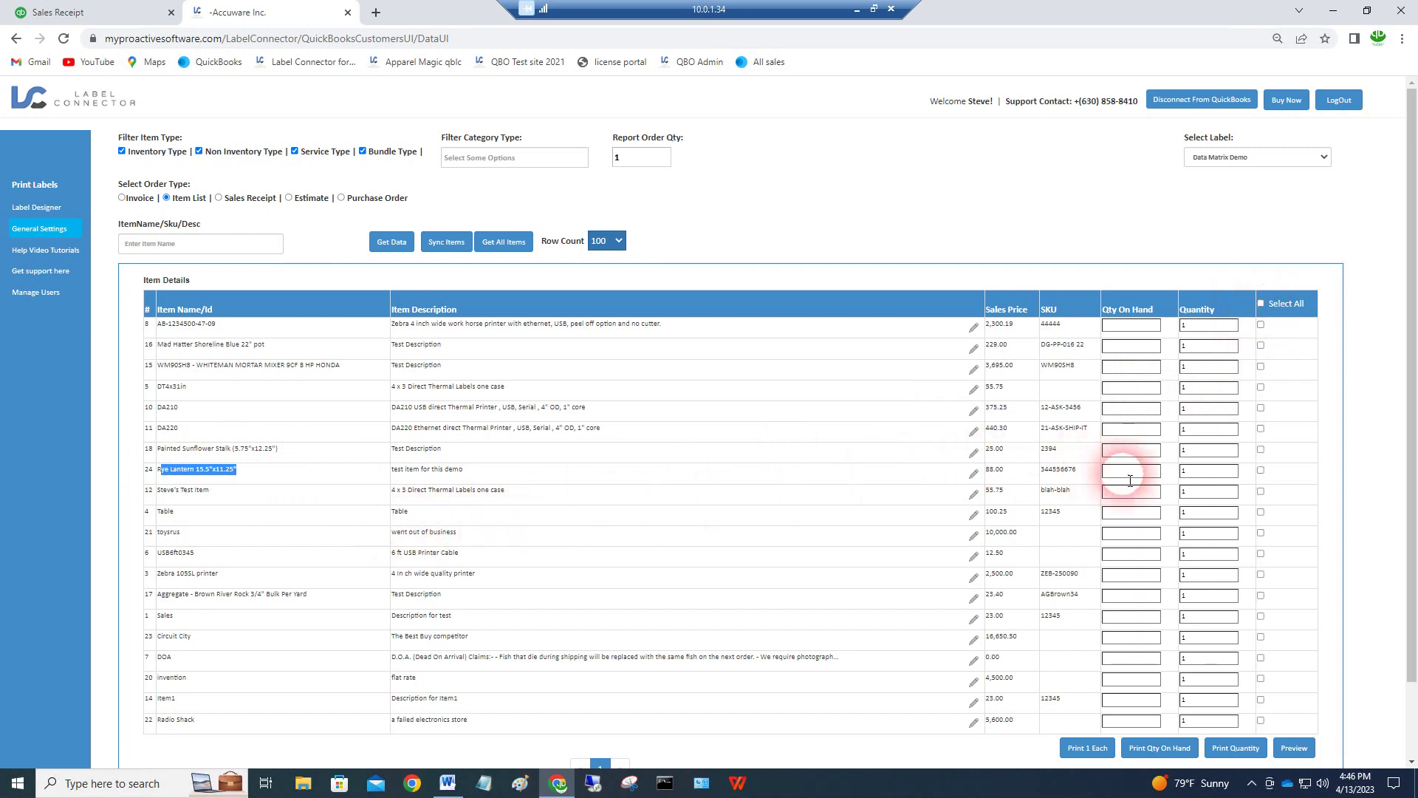
click(1260, 470)
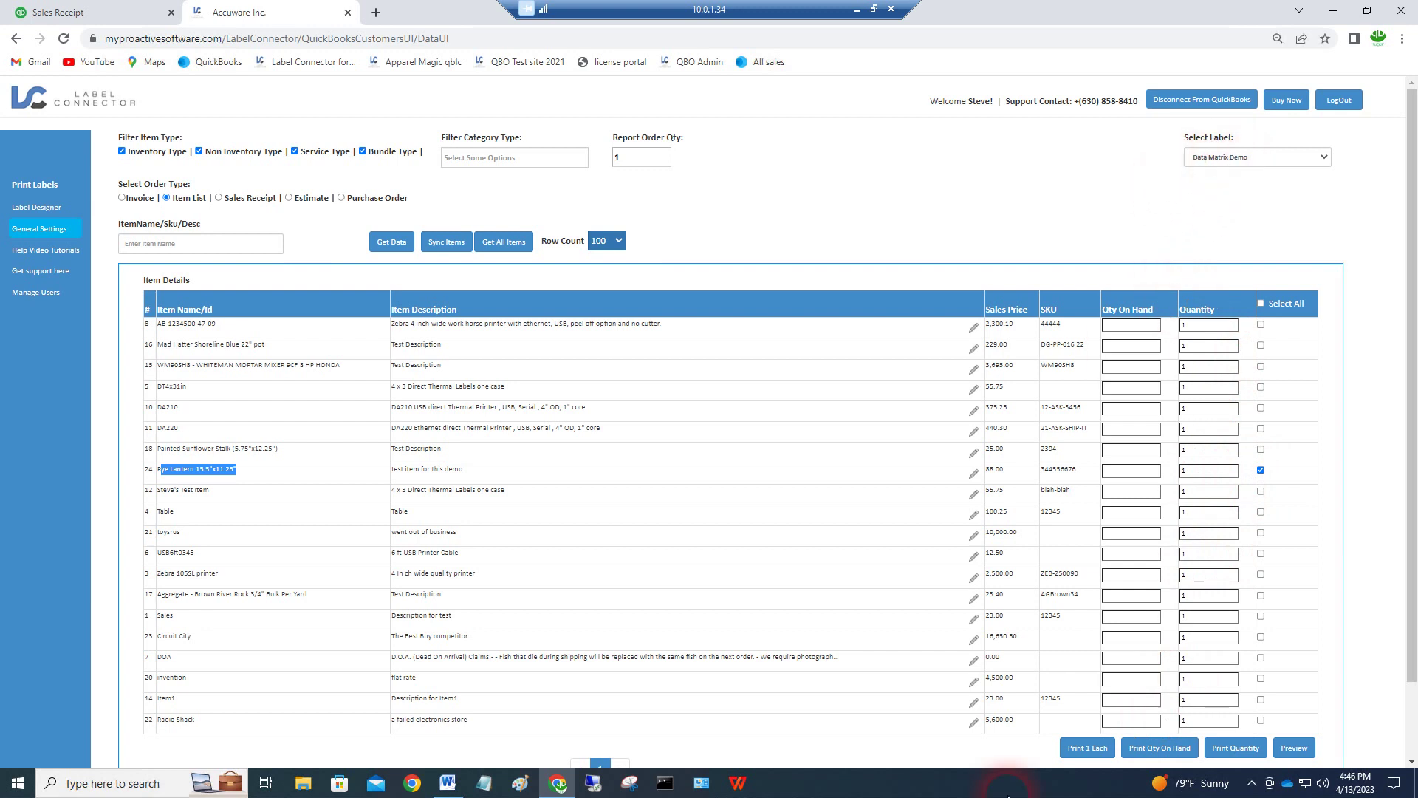
click(1087, 747)
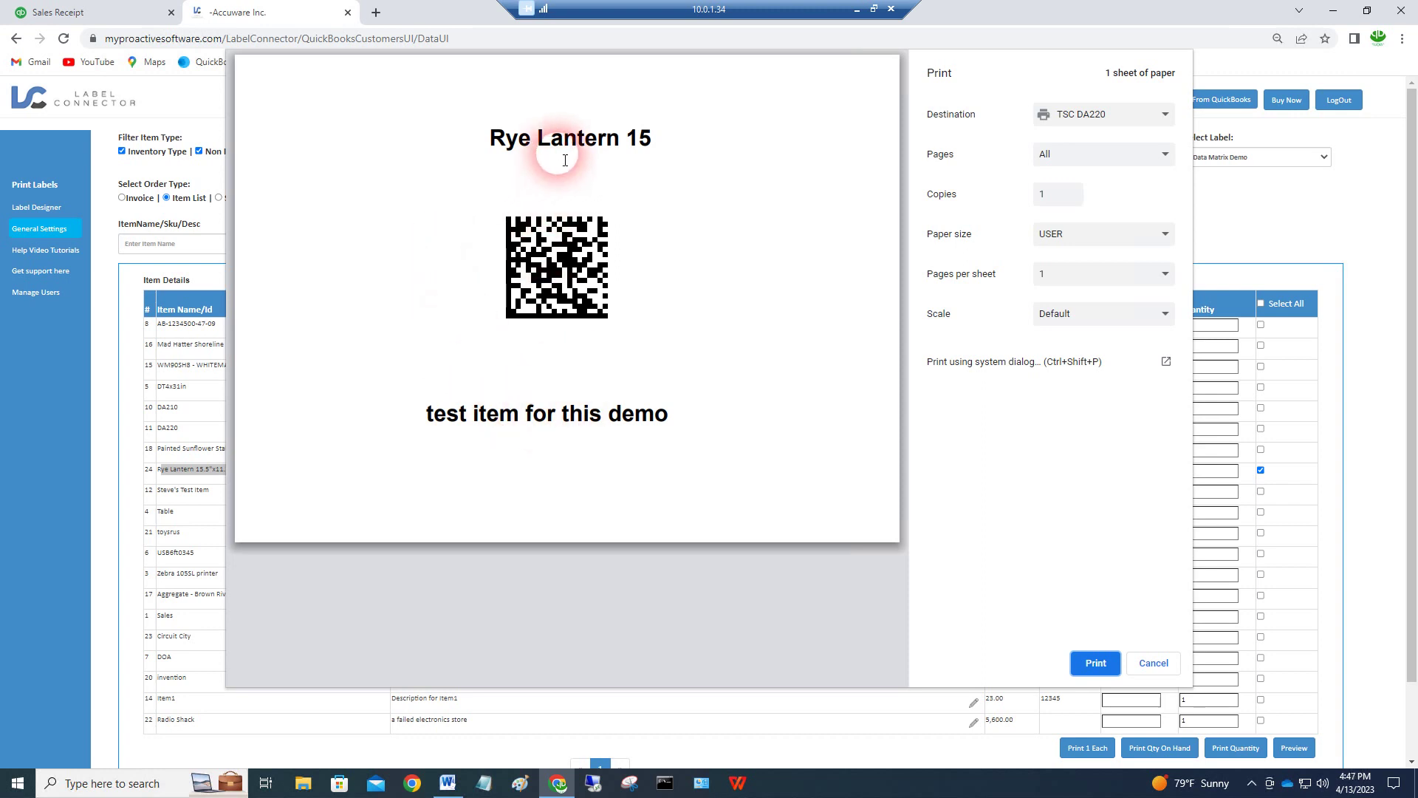
- Highlight the preview's 'Rye Lantern 15' name and its 'test item for this demo' description
drag(649, 142, 573, 150)
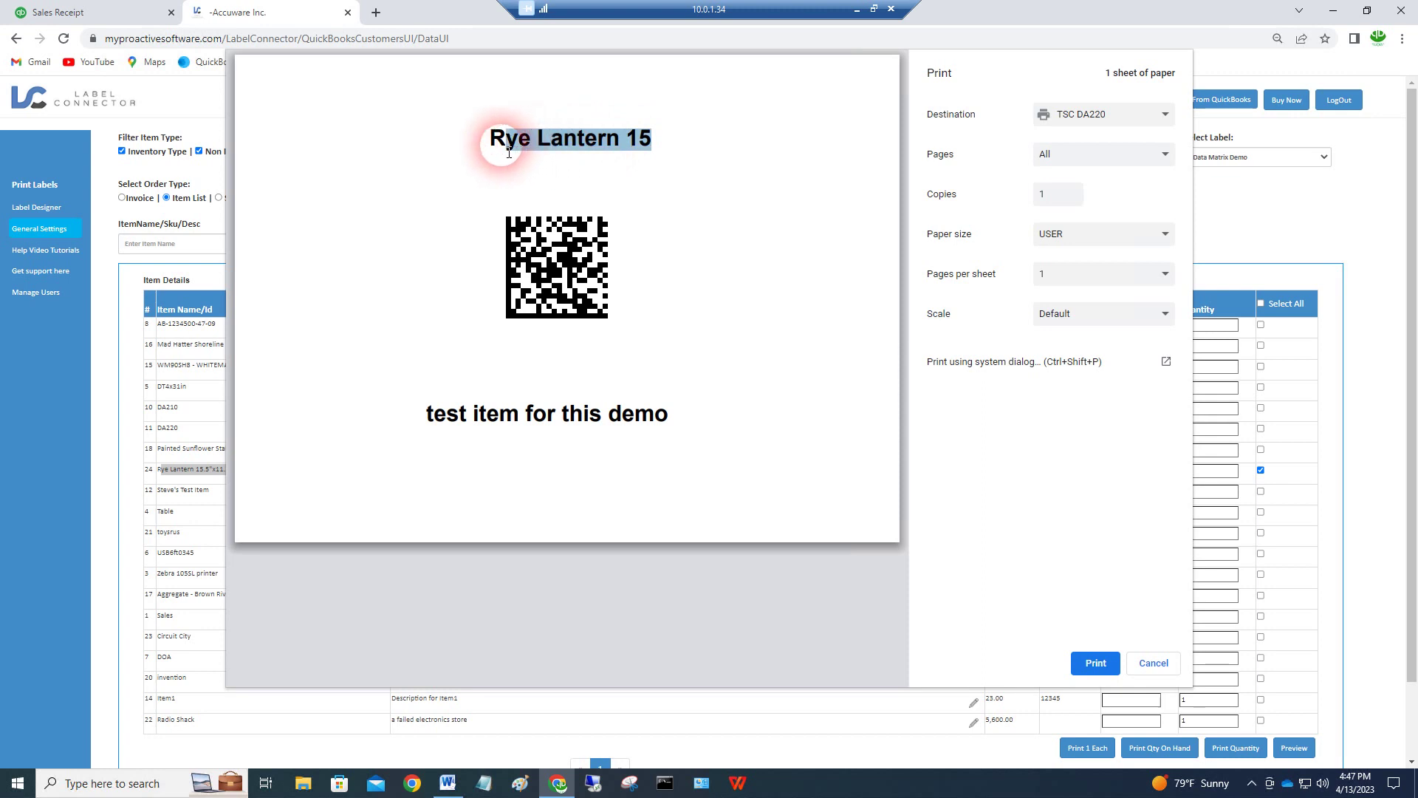
drag(509, 153, 484, 153)
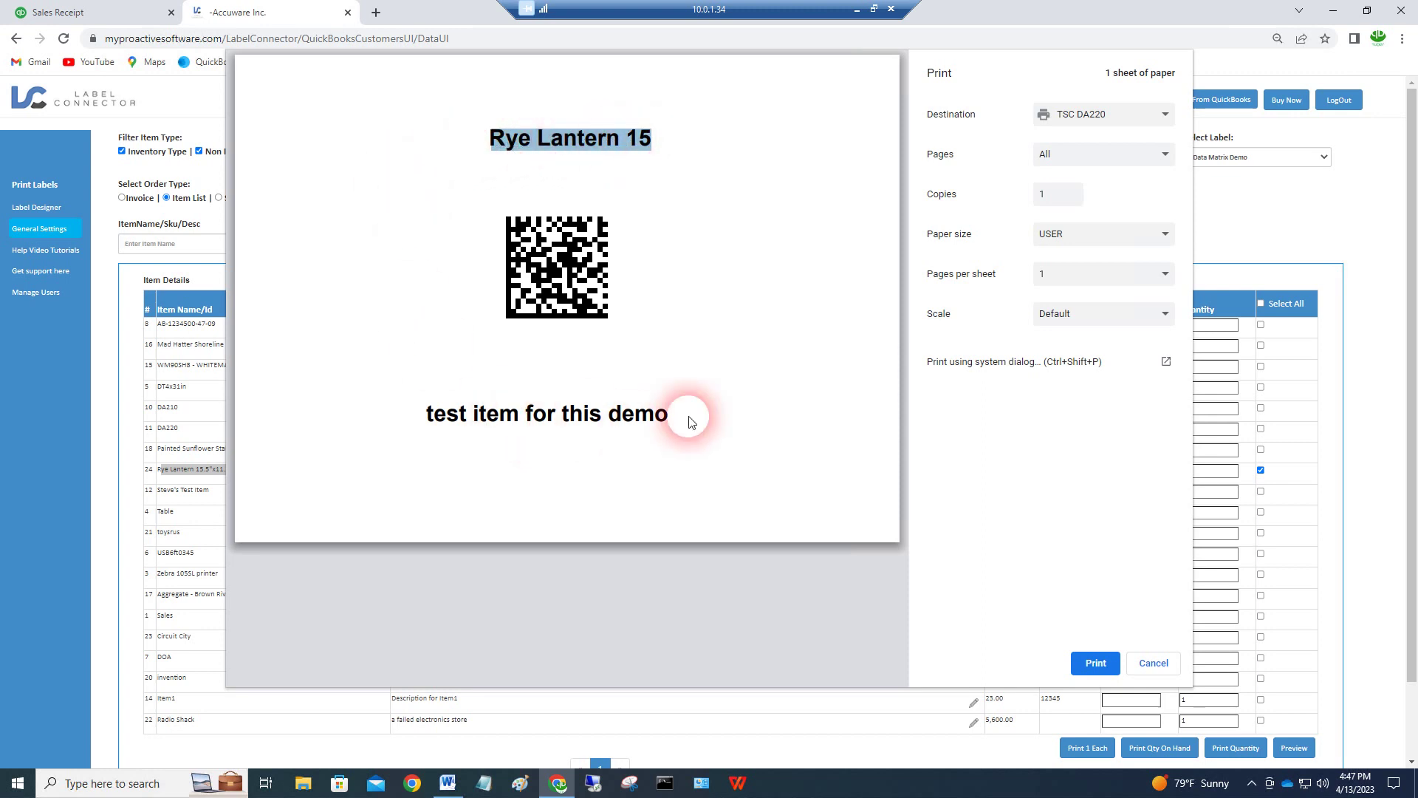
click(660, 416)
drag(661, 416, 390, 402)
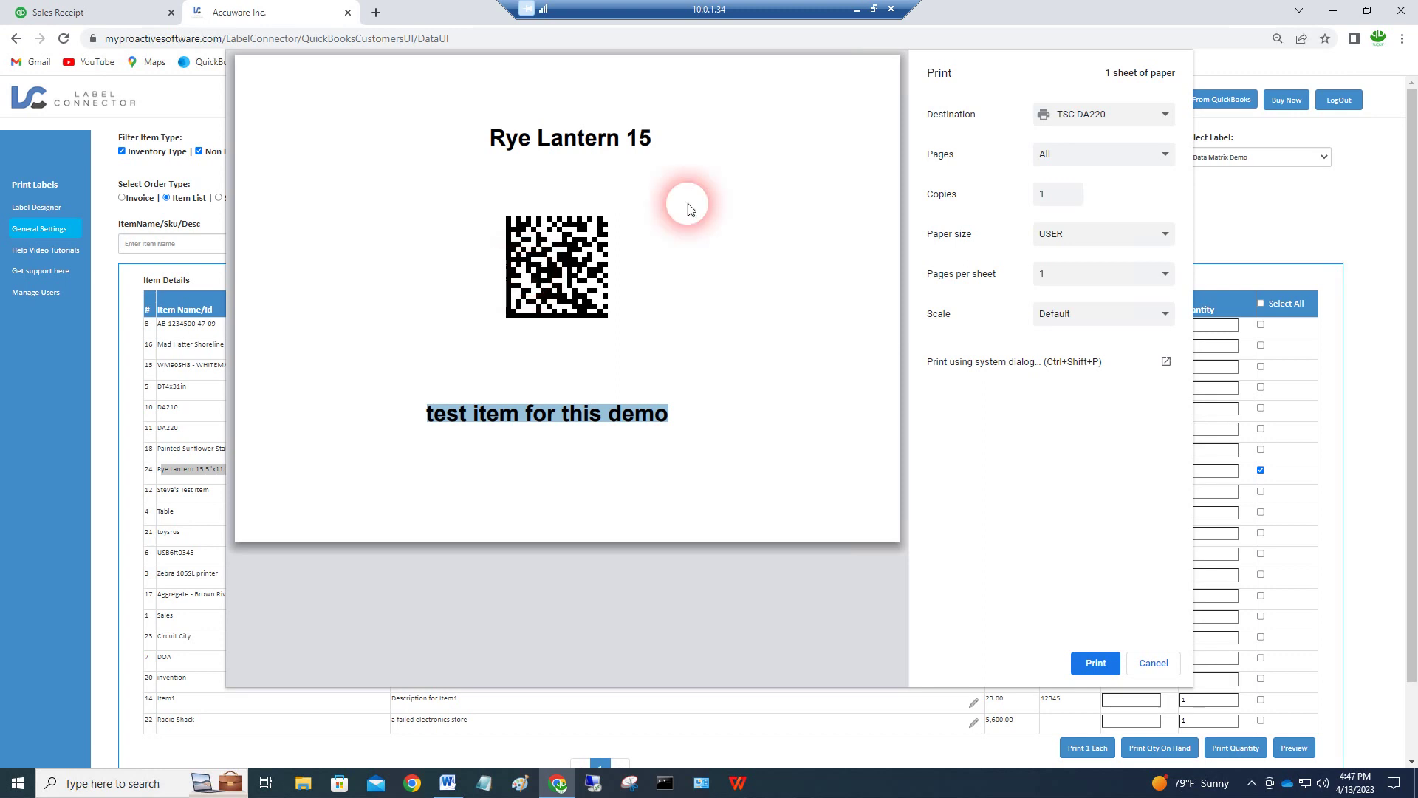
- Cancel the label print dialog and return to Sales Receipt #1015, totalling $352.00
click(1154, 664)
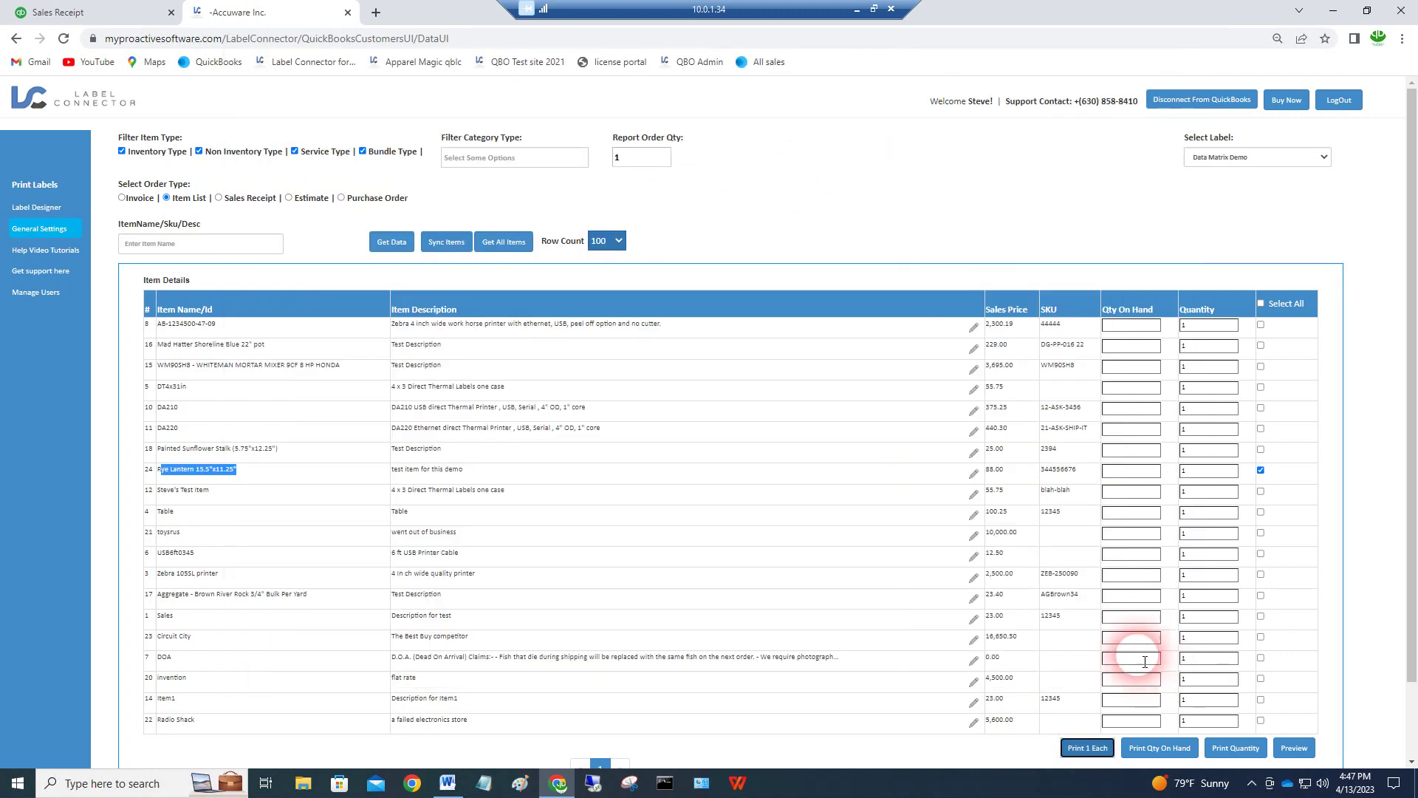
click(260, 475)
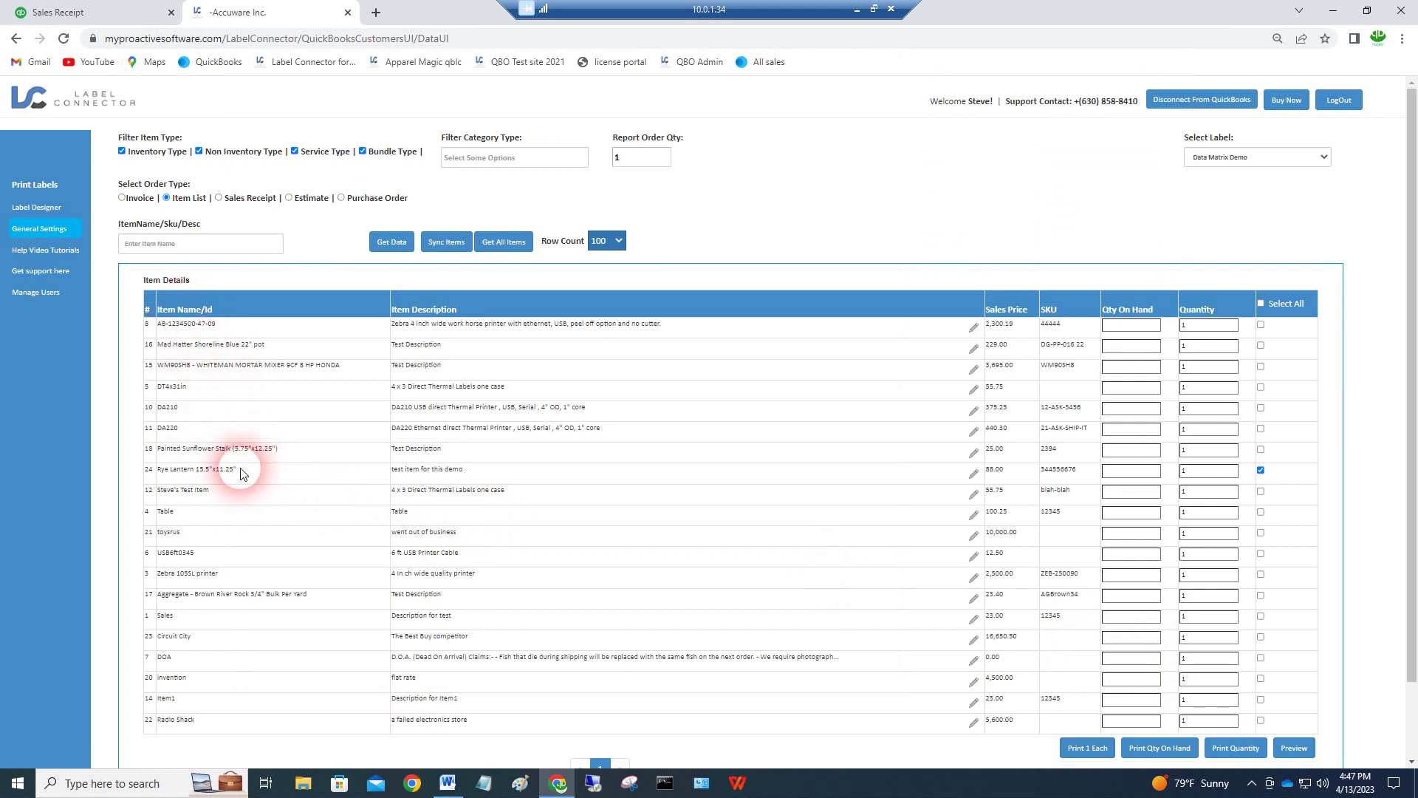
drag(237, 476, 163, 478)
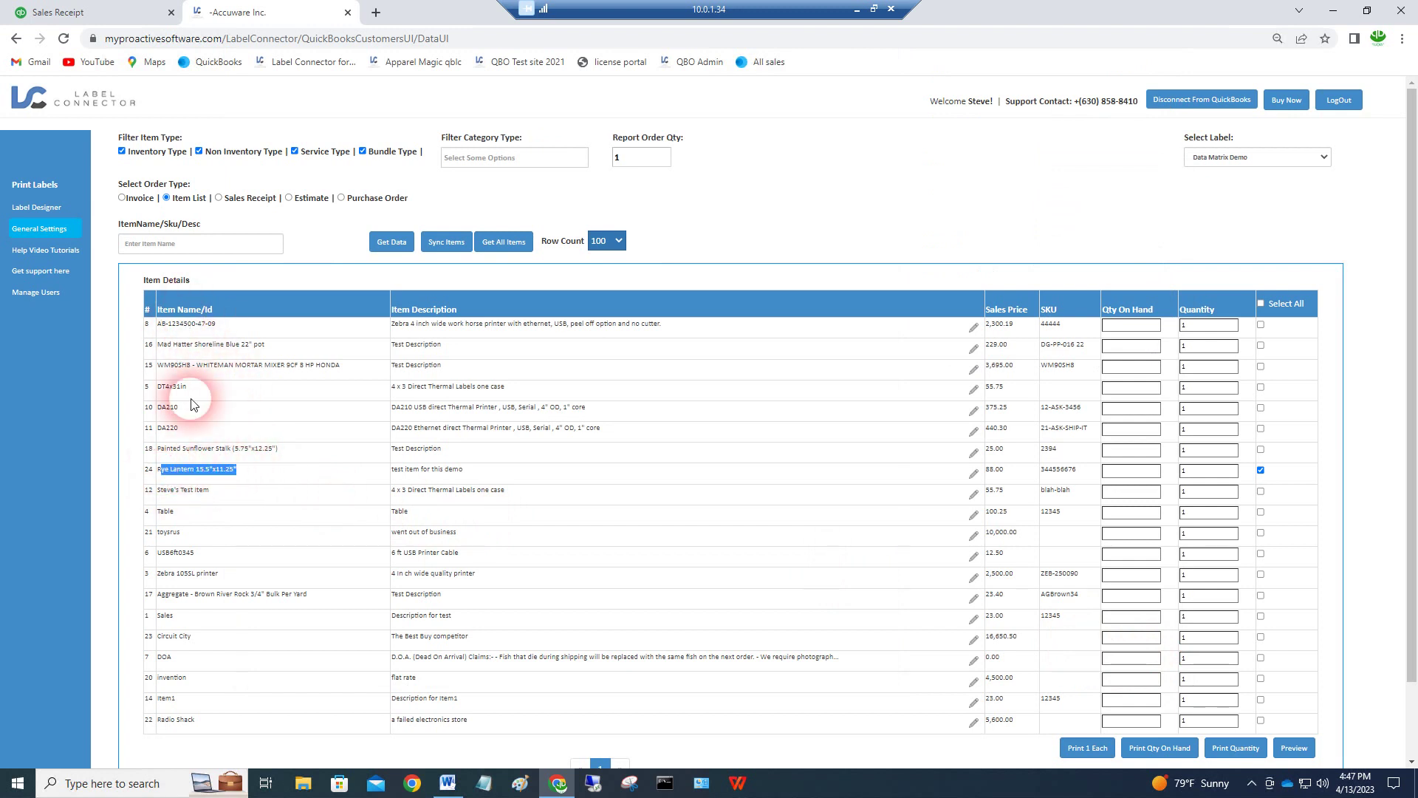
click(96, 13)
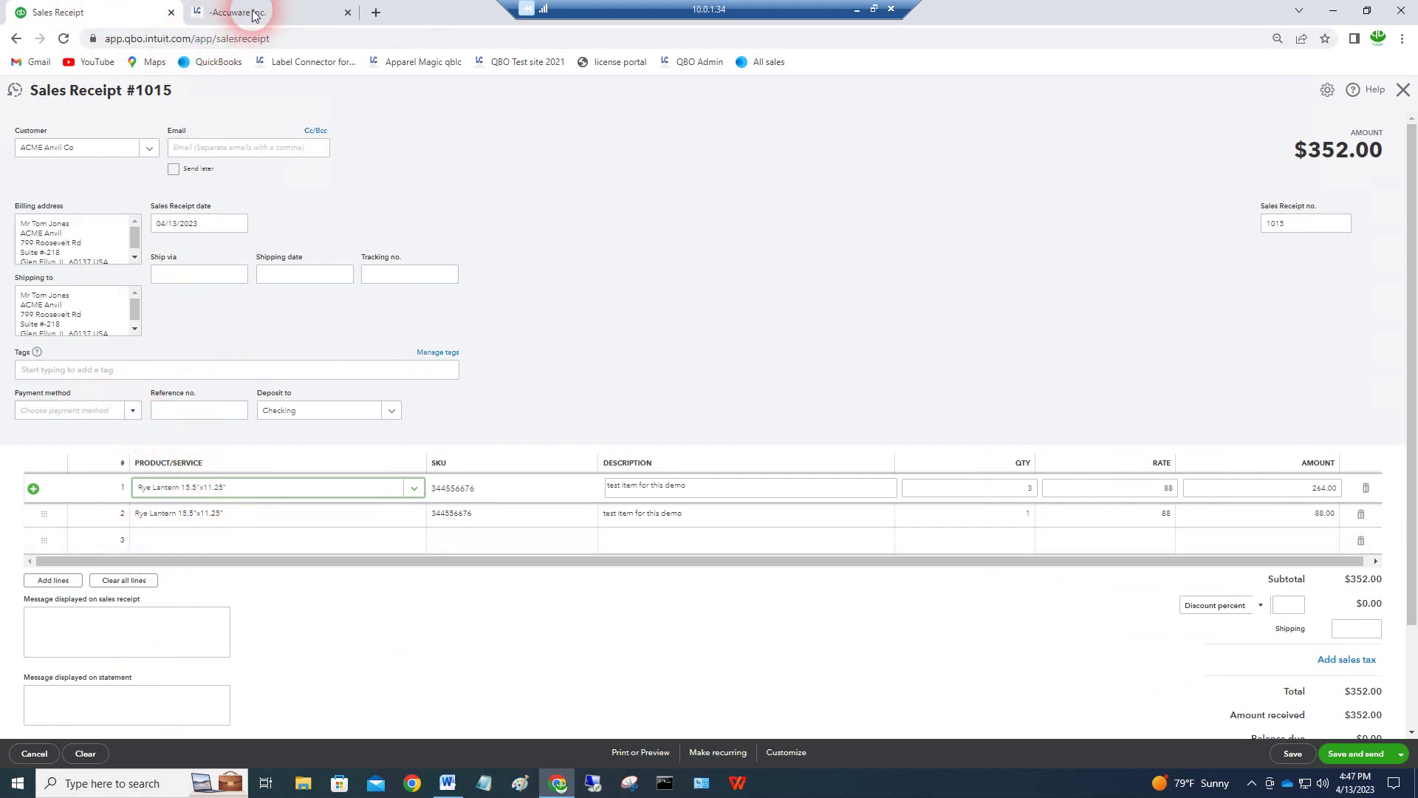
- Switch from the sales receipt to the Accuware Inc. Label Connector tab
mouse_move(253, 16)
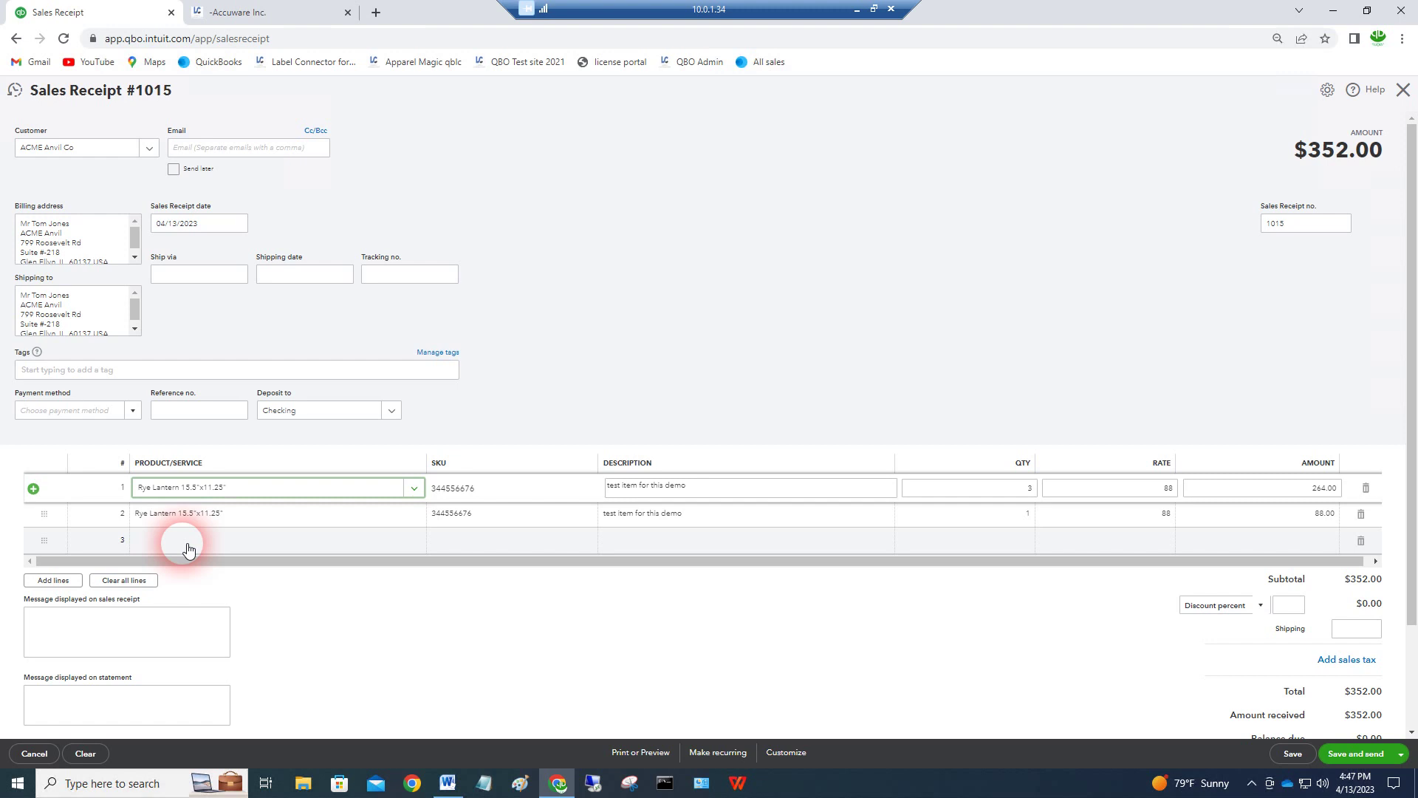
click(250, 12)
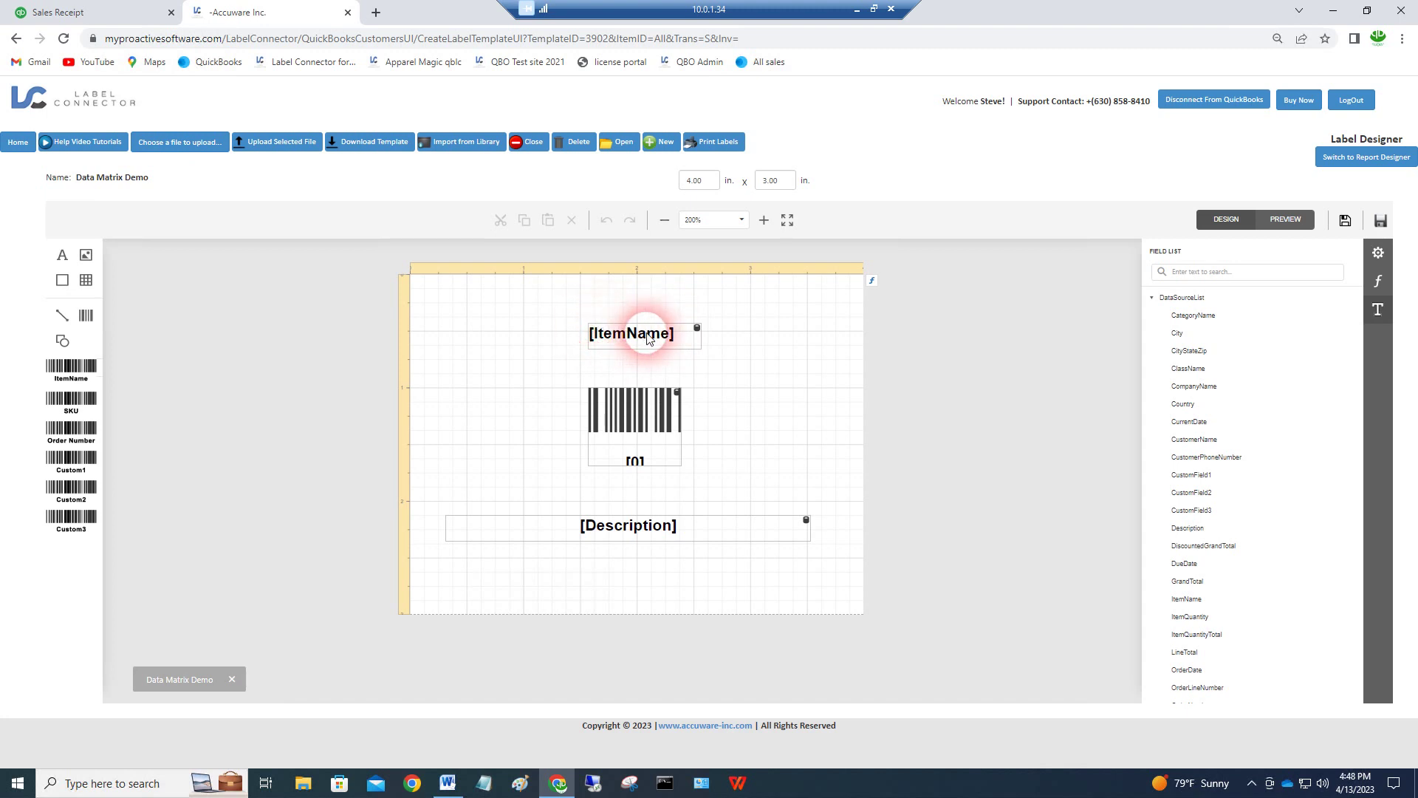
- Select the label's barcode and view its properties: DataMatrix symbology at module 2
click(614, 431)
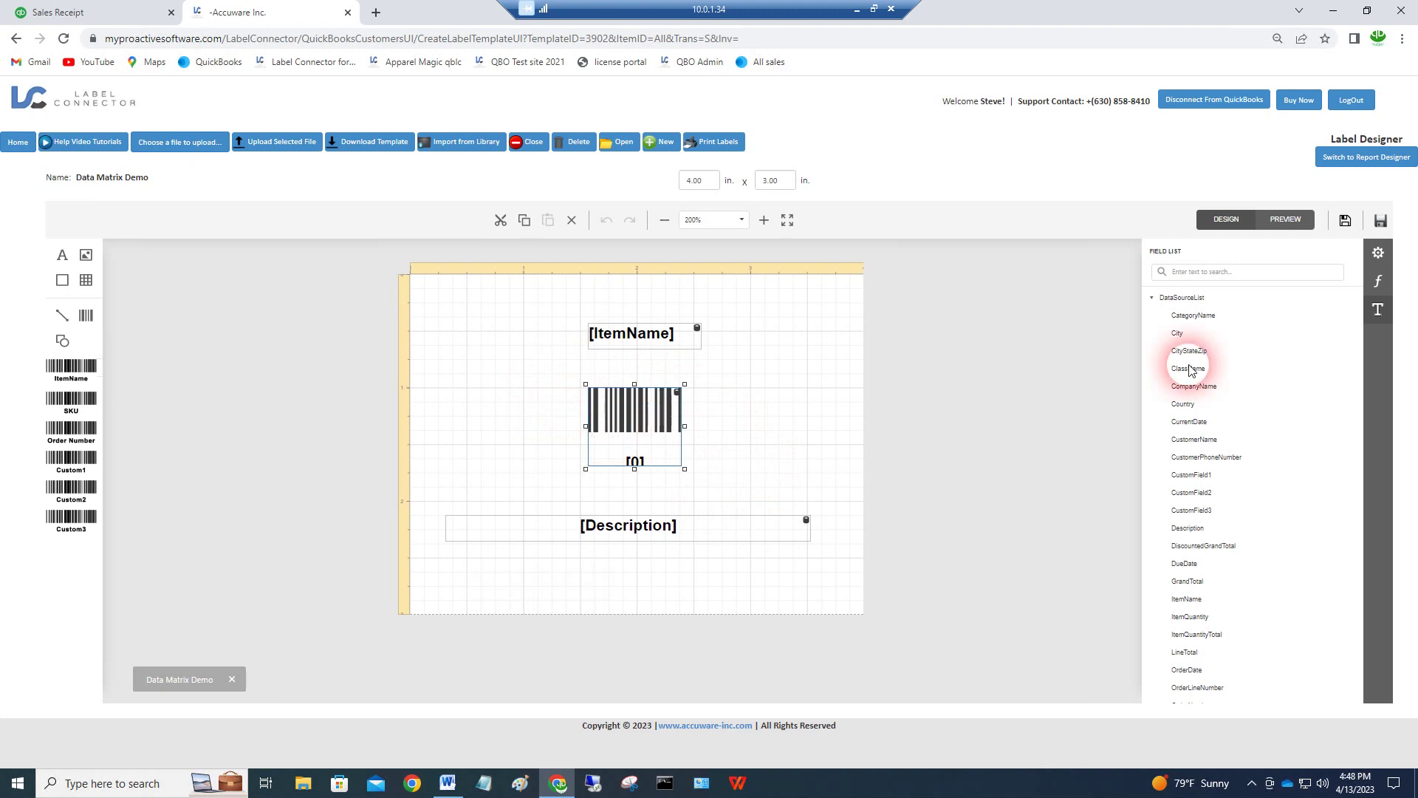
click(1389, 253)
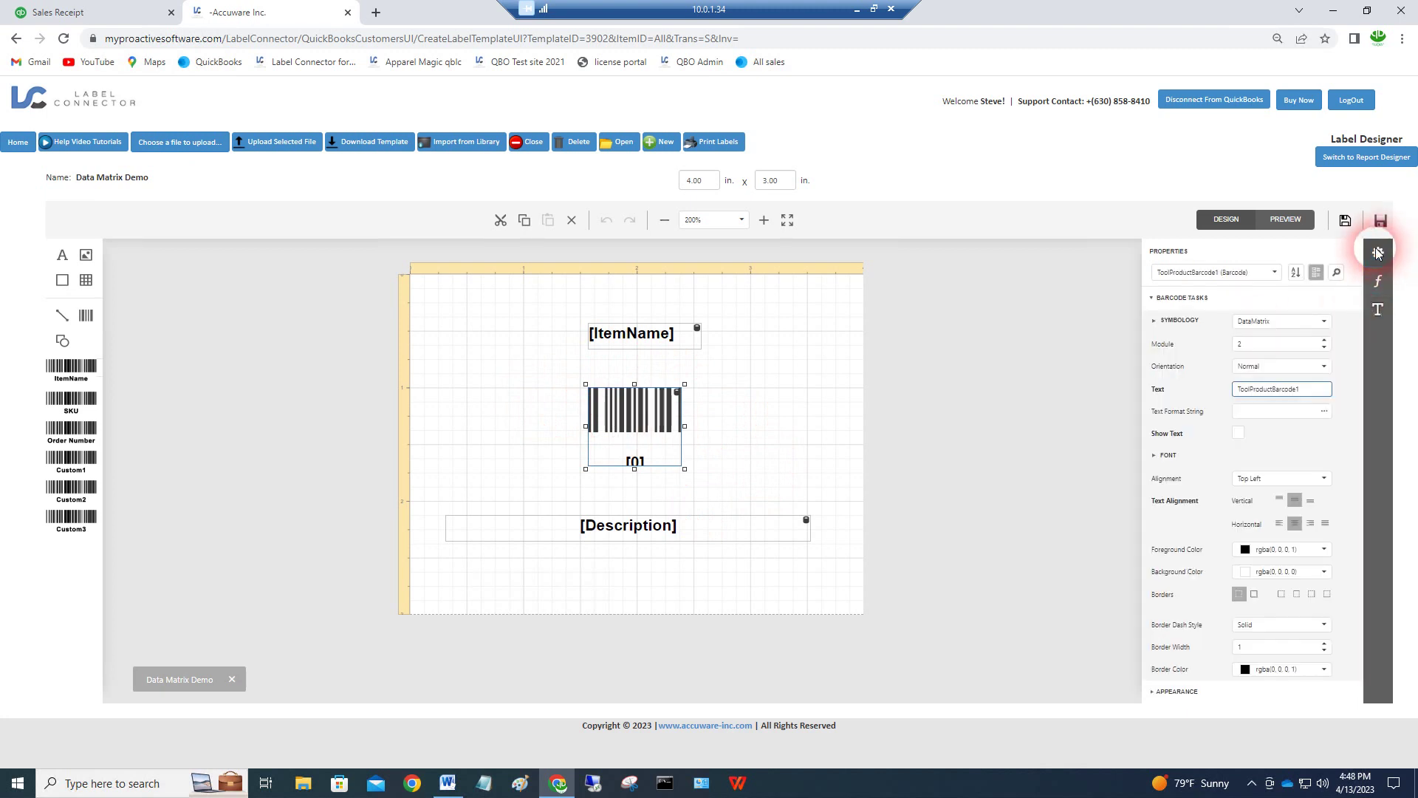
click(1265, 323)
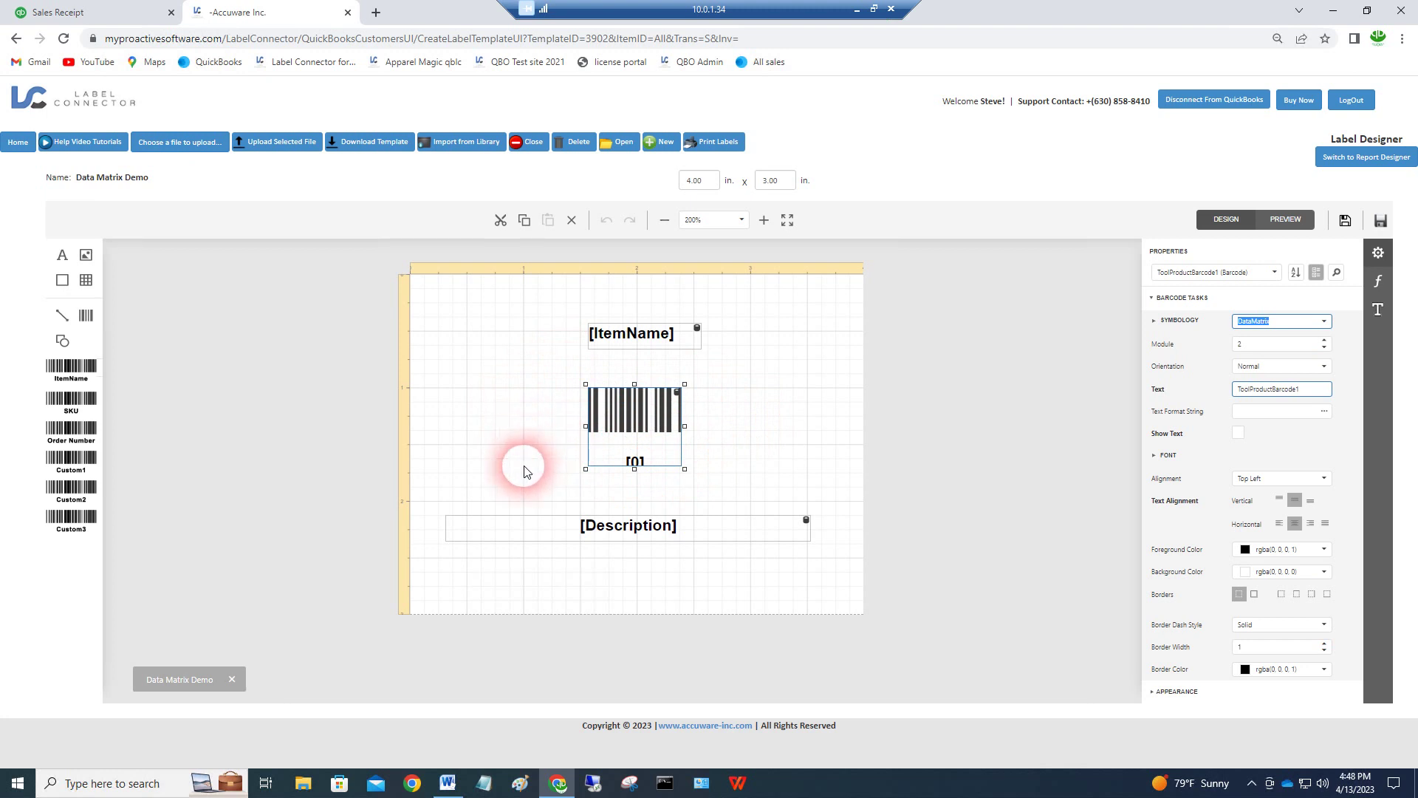
- Nudge the Description field up slightly and place a DueDate field on the label's right side
click(653, 568)
click(629, 527)
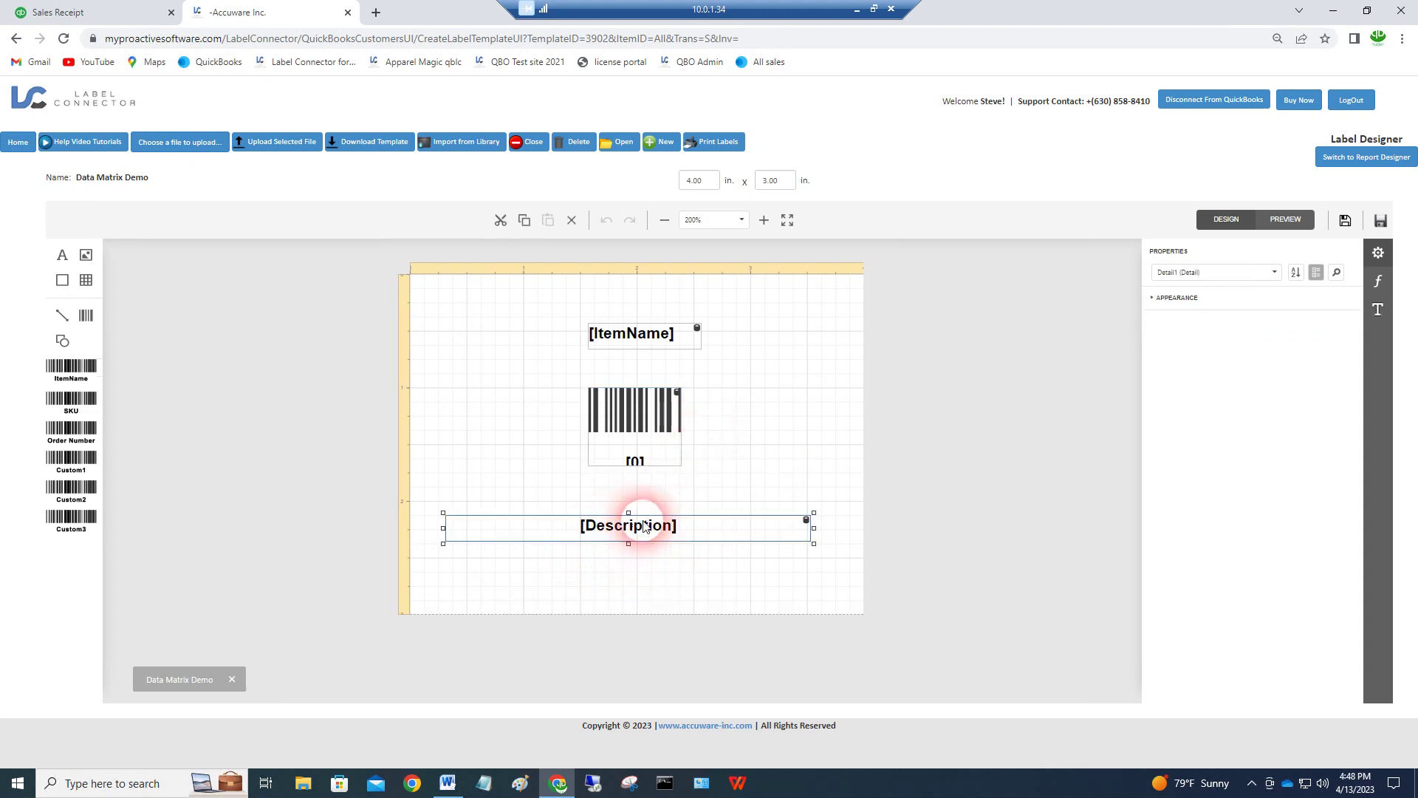
drag(658, 528, 660, 520)
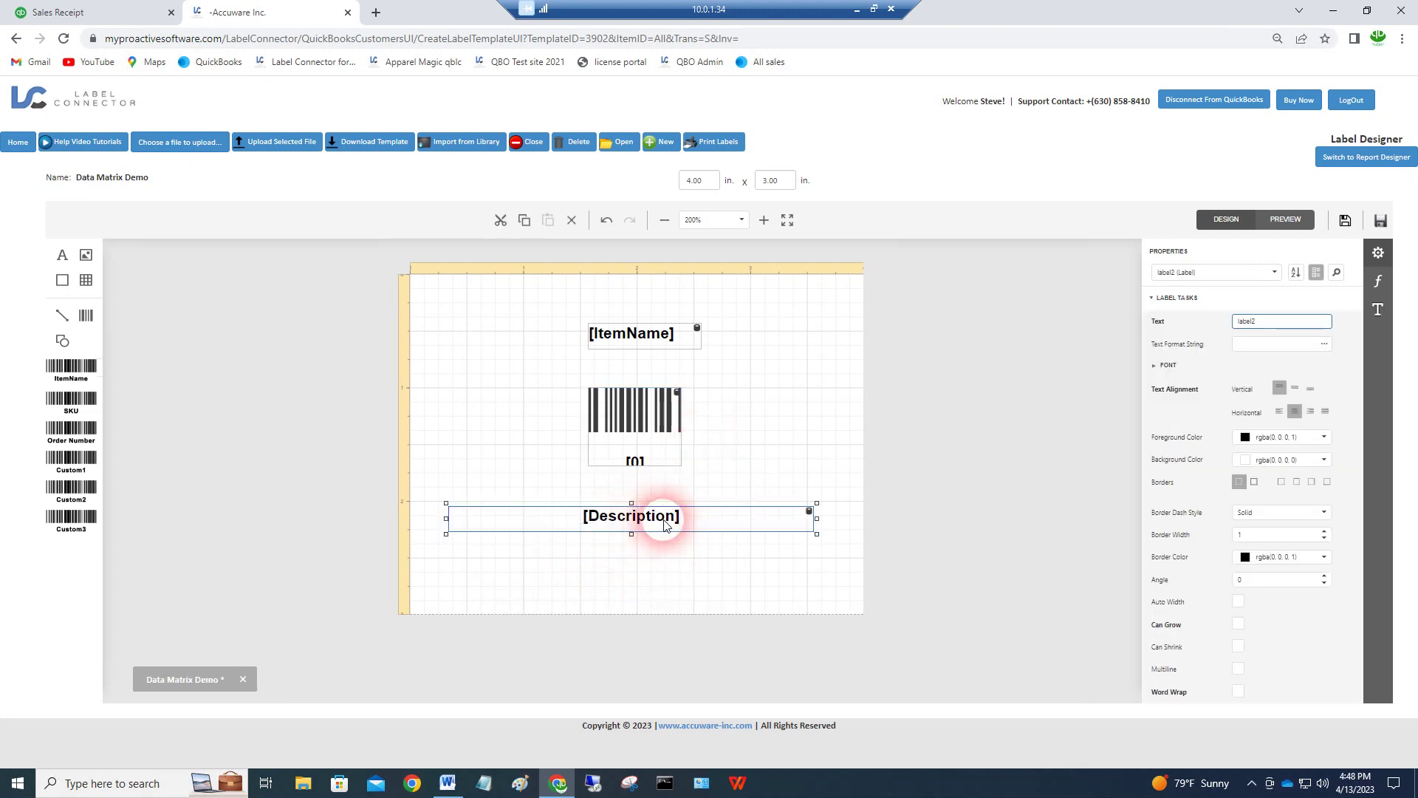
click(1378, 310)
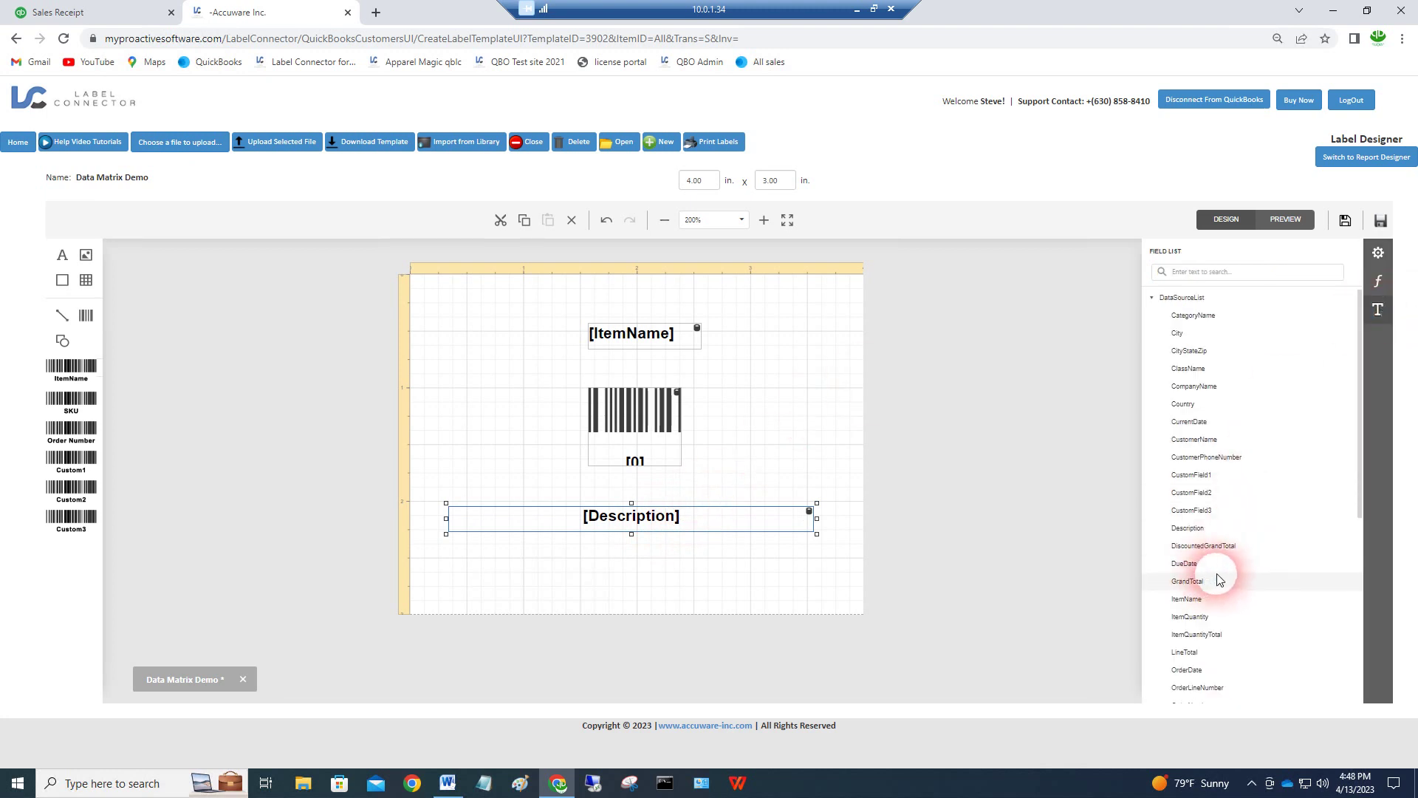
drag(1211, 564, 738, 369)
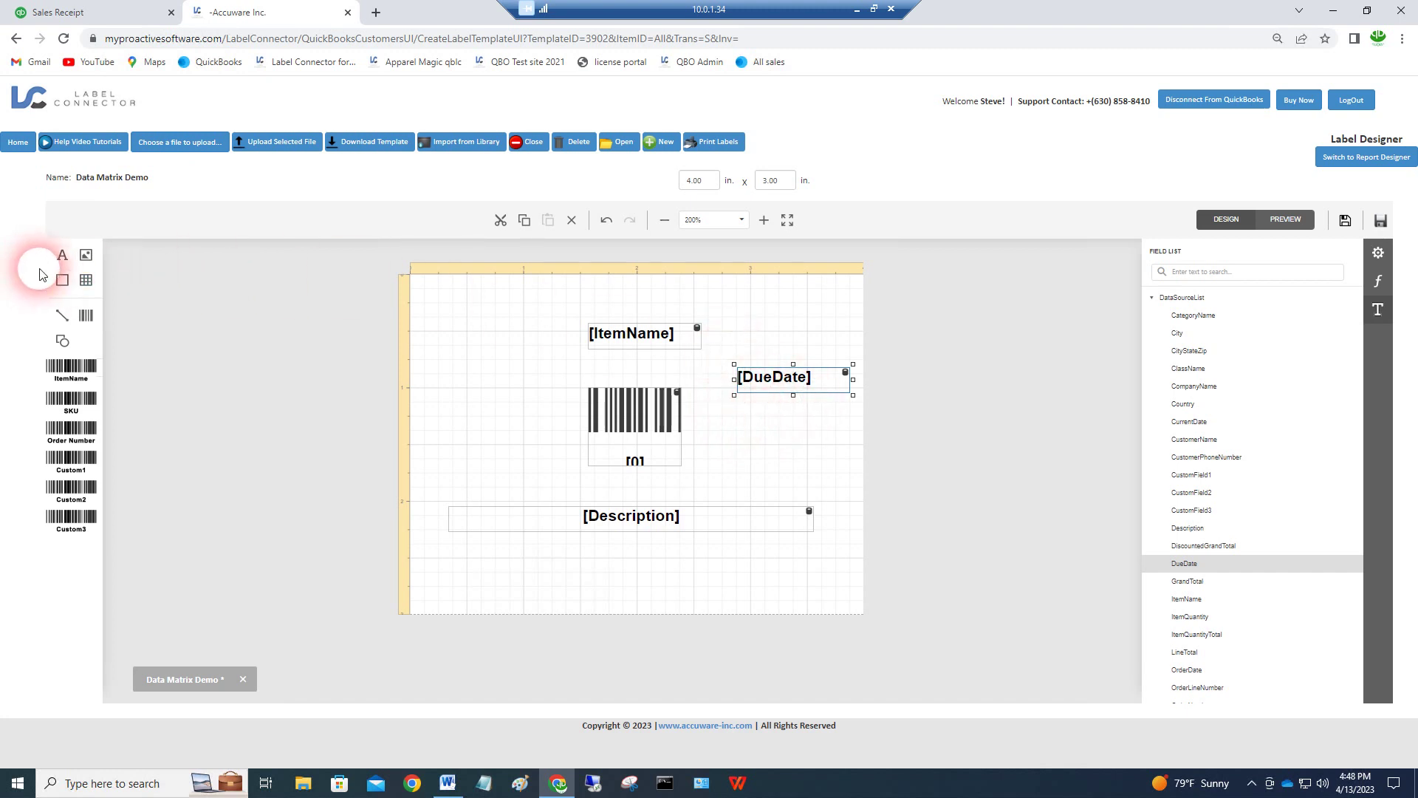
- Add a 'your website here' text box, widen it, and move it to the label's bottom
drag(63, 255, 471, 313)
double_click(487, 326)
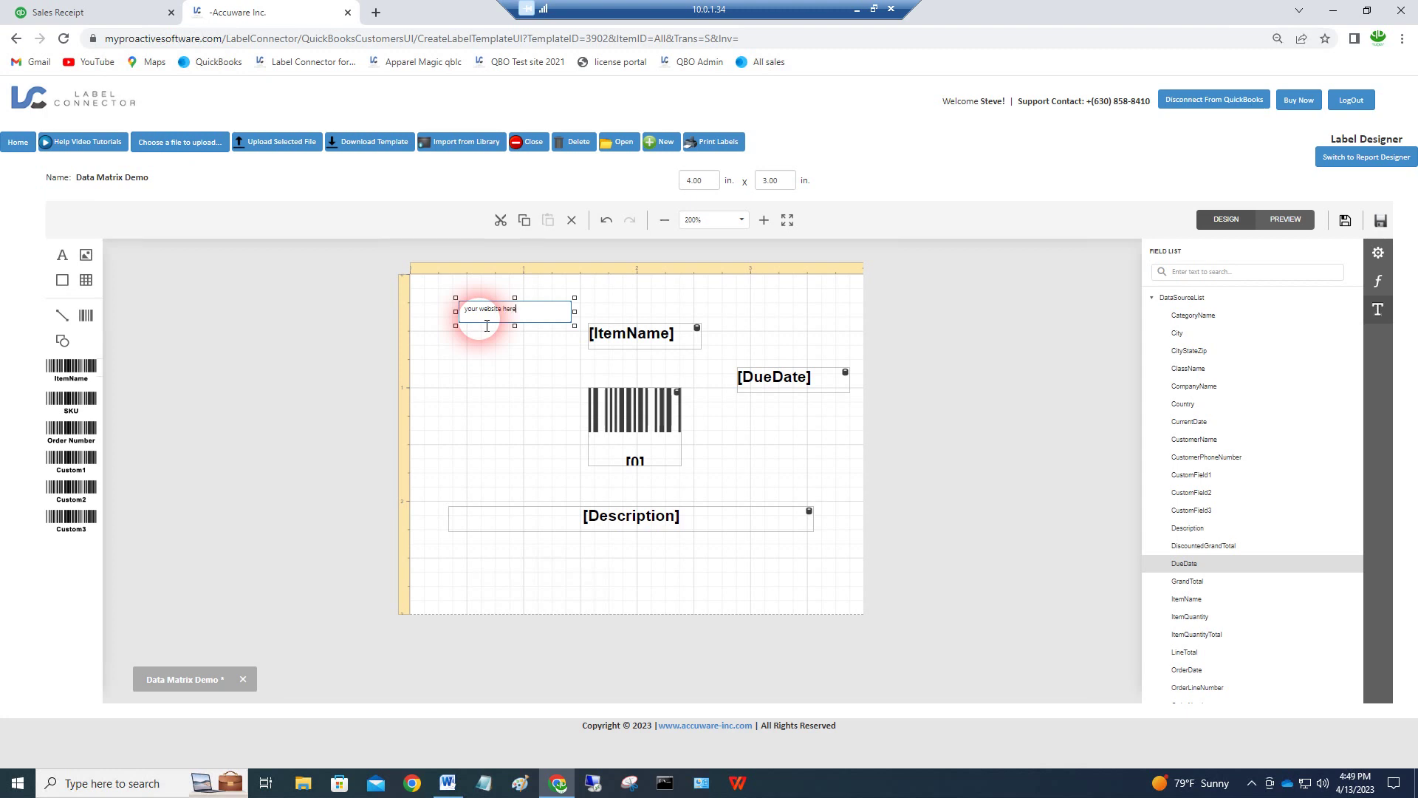
click(525, 392)
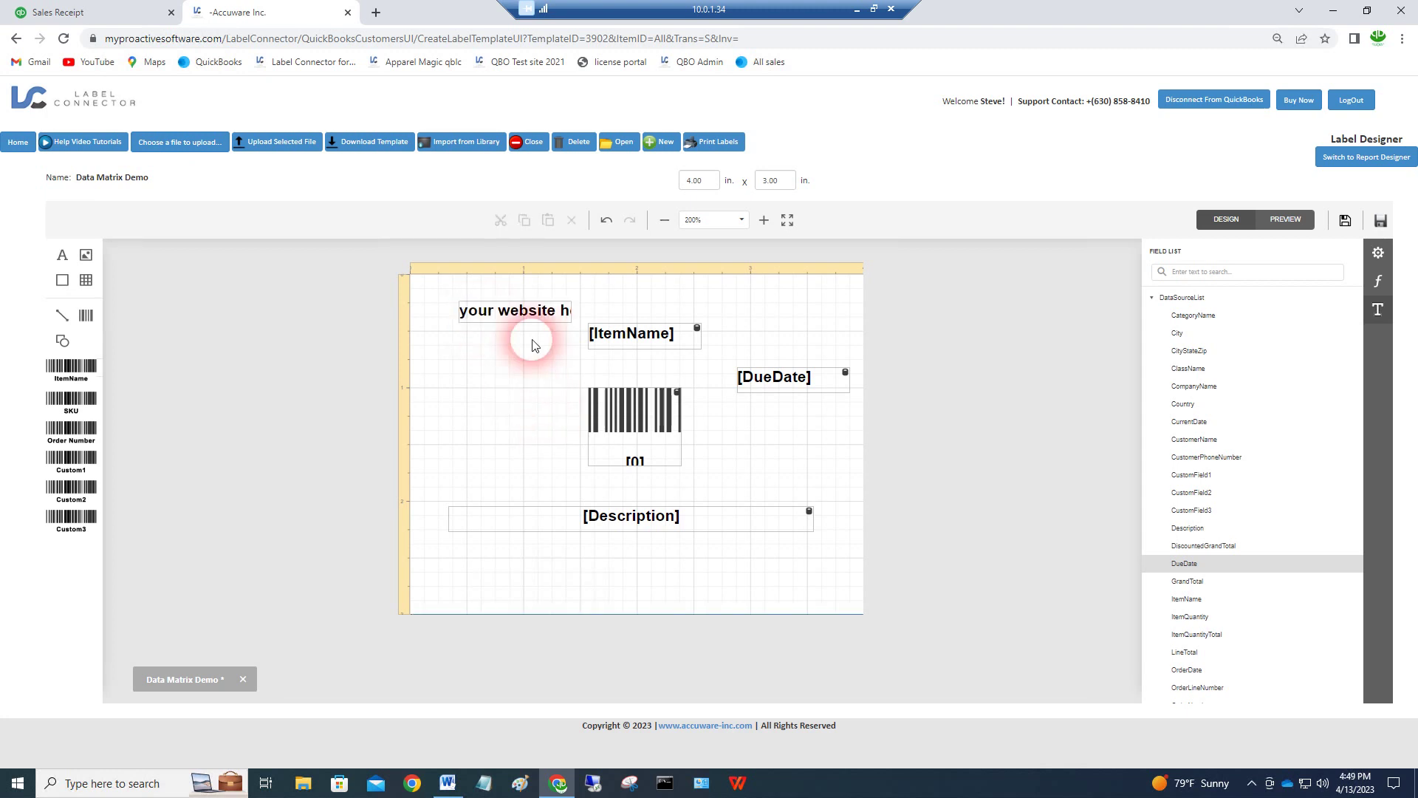
click(566, 311)
drag(581, 311, 633, 309)
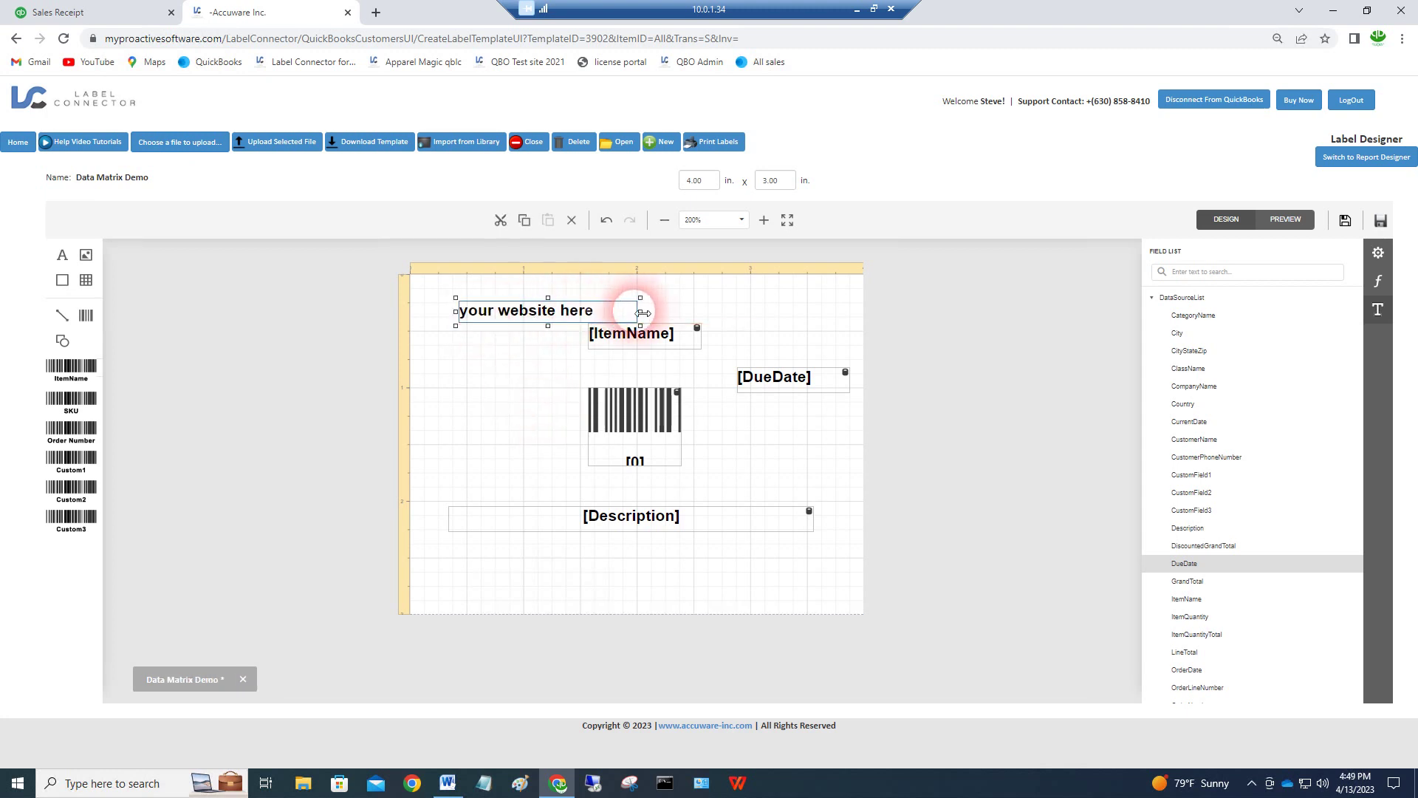
drag(528, 313, 629, 602)
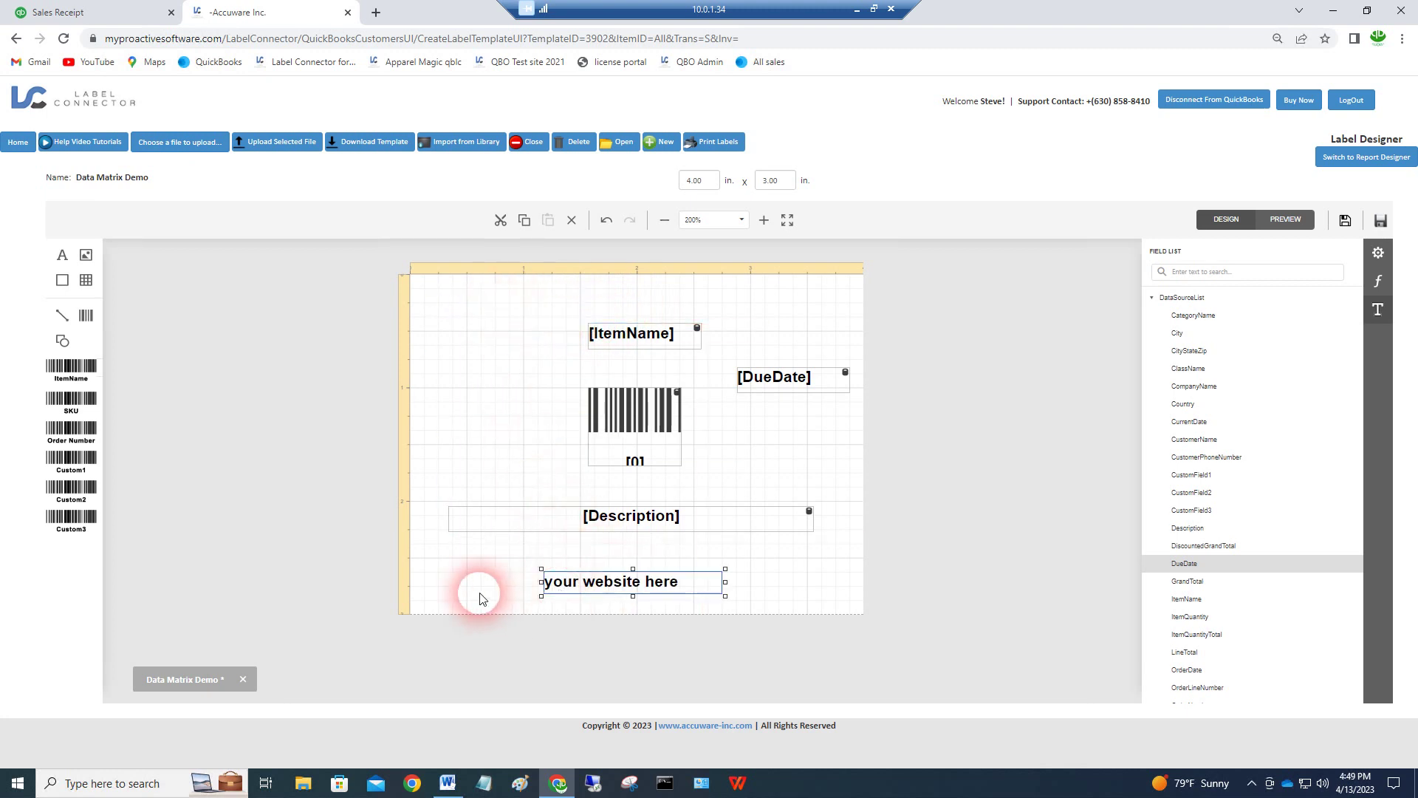
click(18, 142)
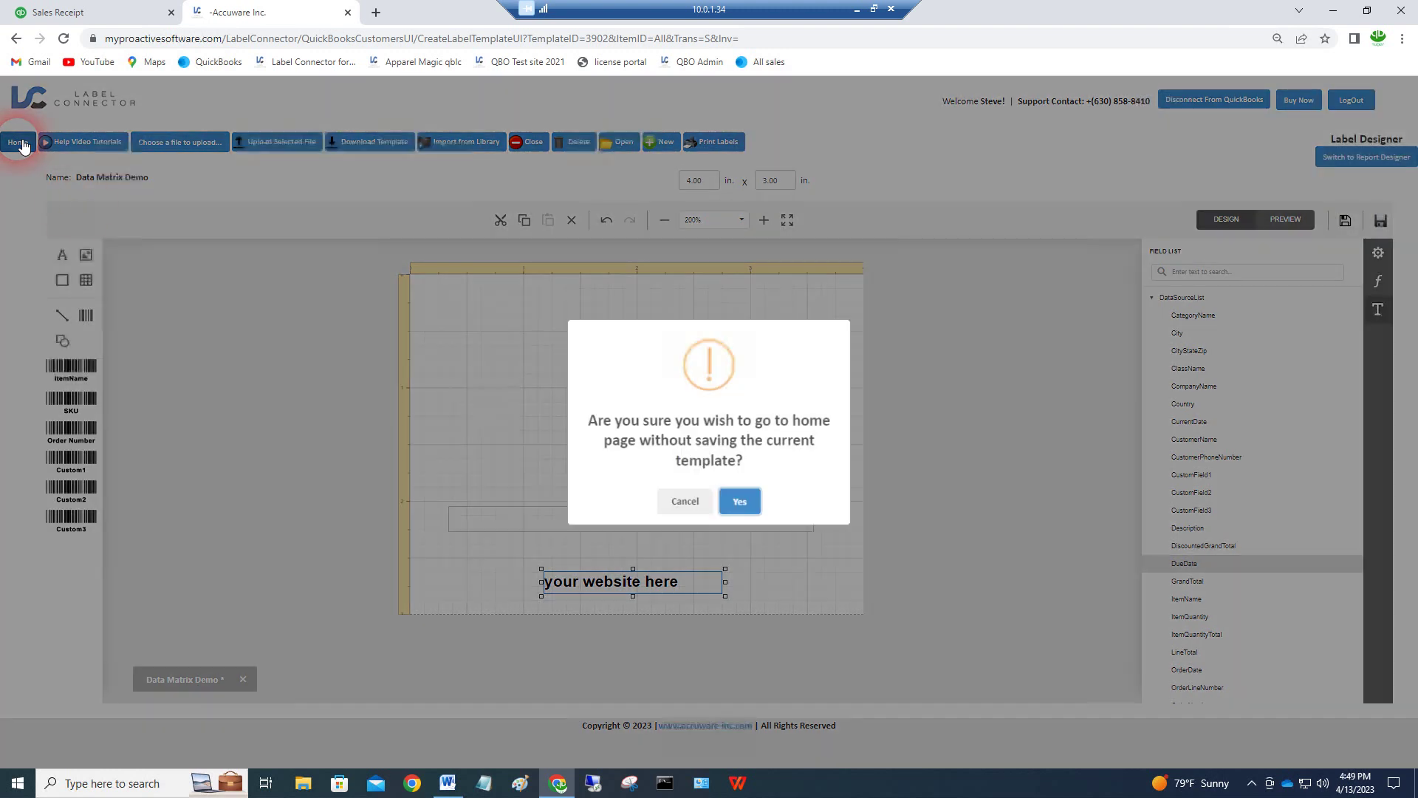
- Discard the unsaved template changes and list all items with the Data Matrix Demo label chosen
click(759, 509)
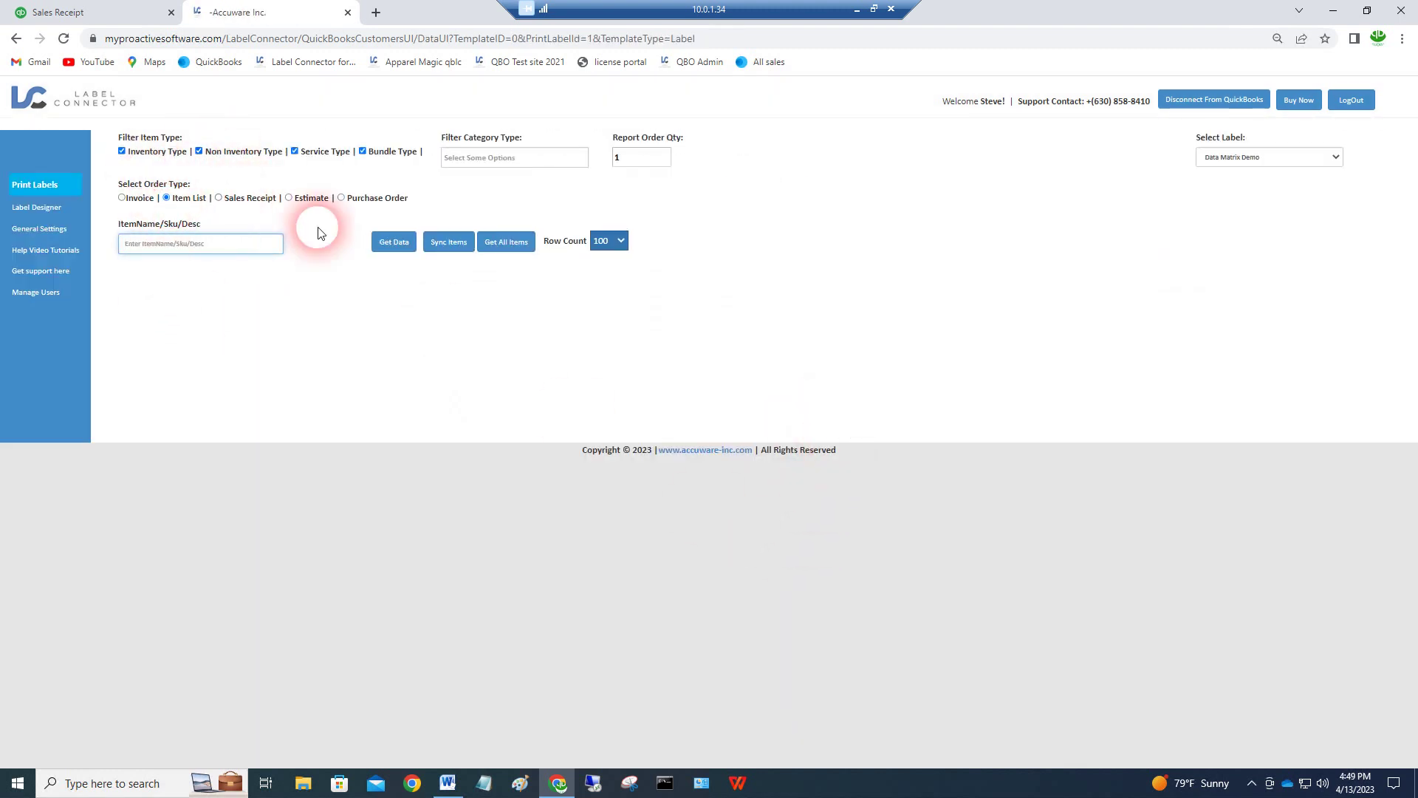
click(507, 243)
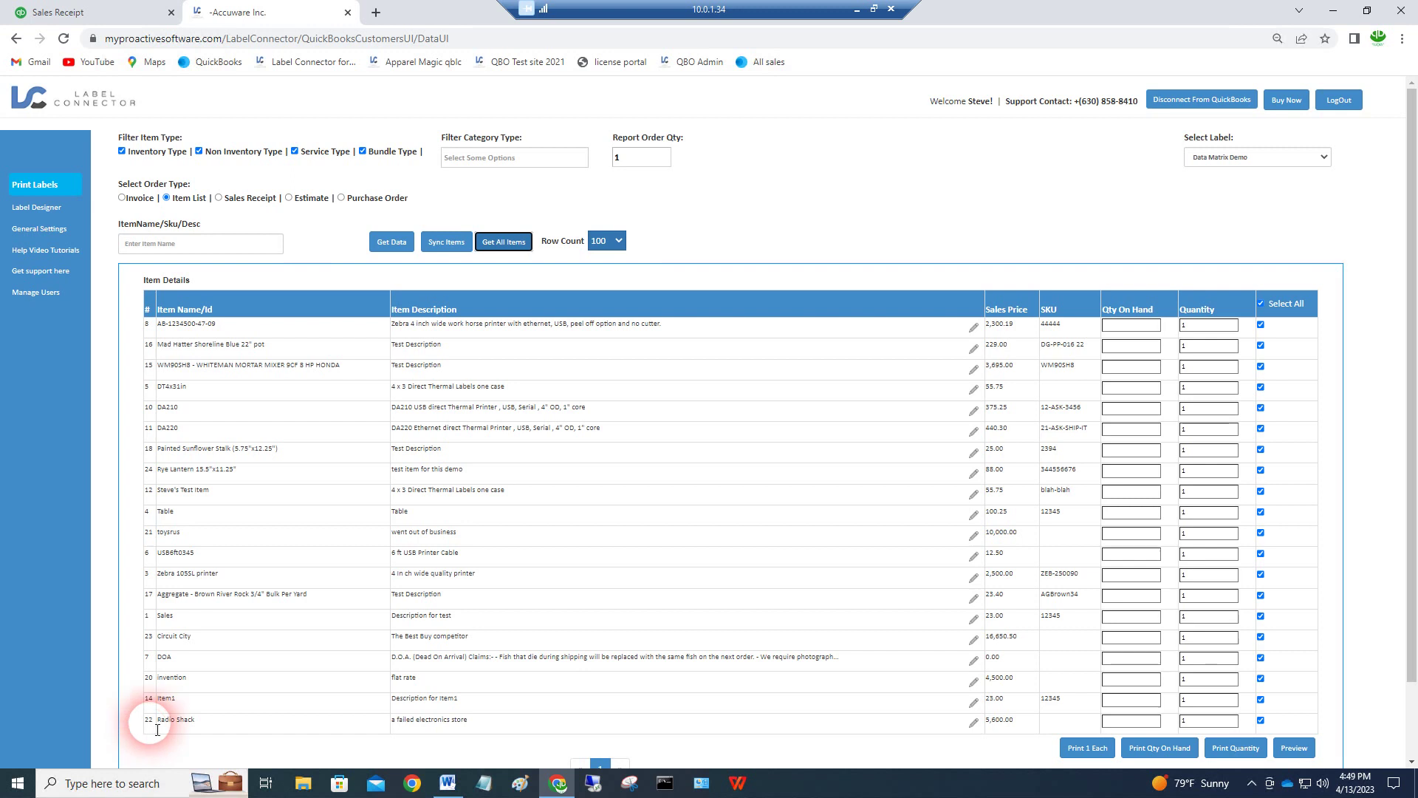
- Close the unsaved sales receipt and discard it without saving
click(94, 12)
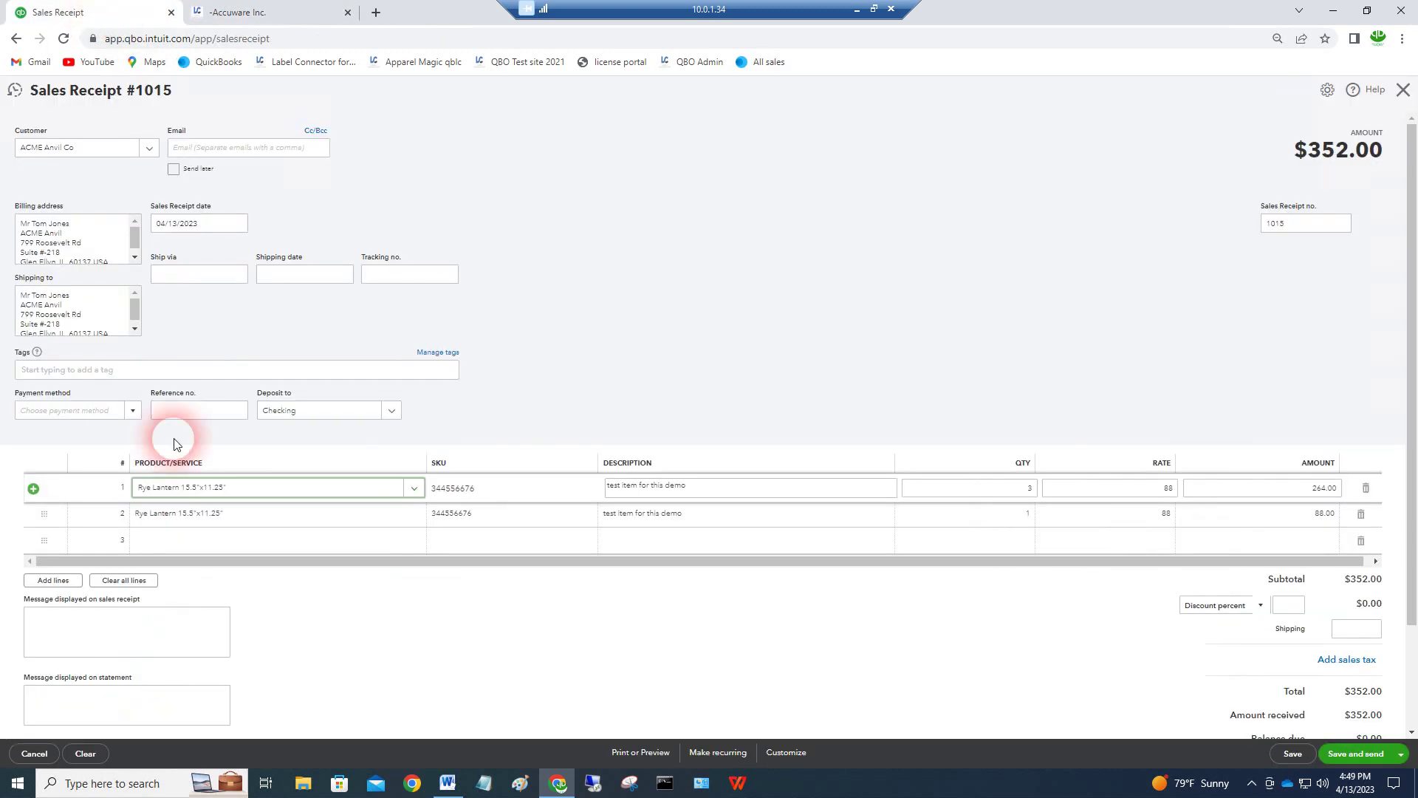
click(187, 544)
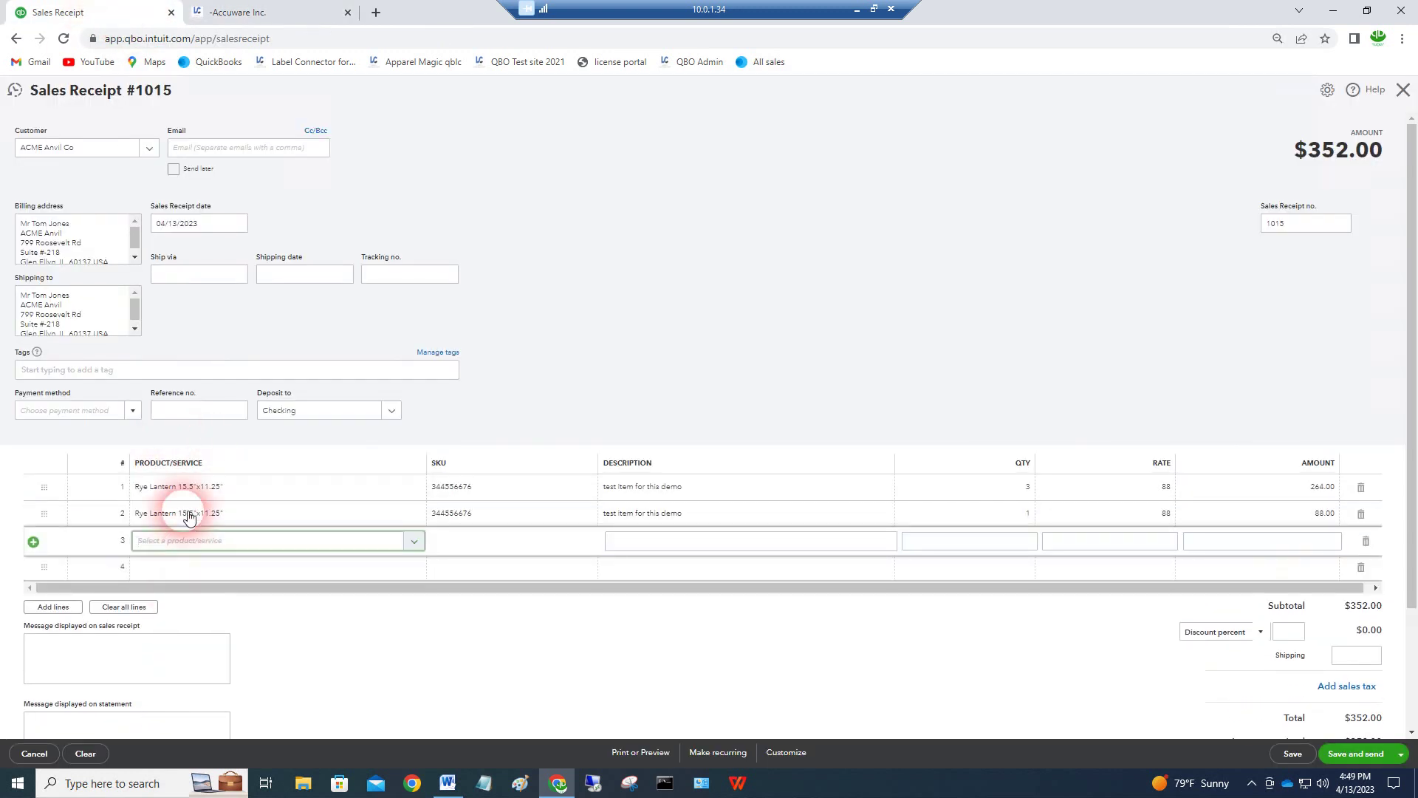
click(1403, 91)
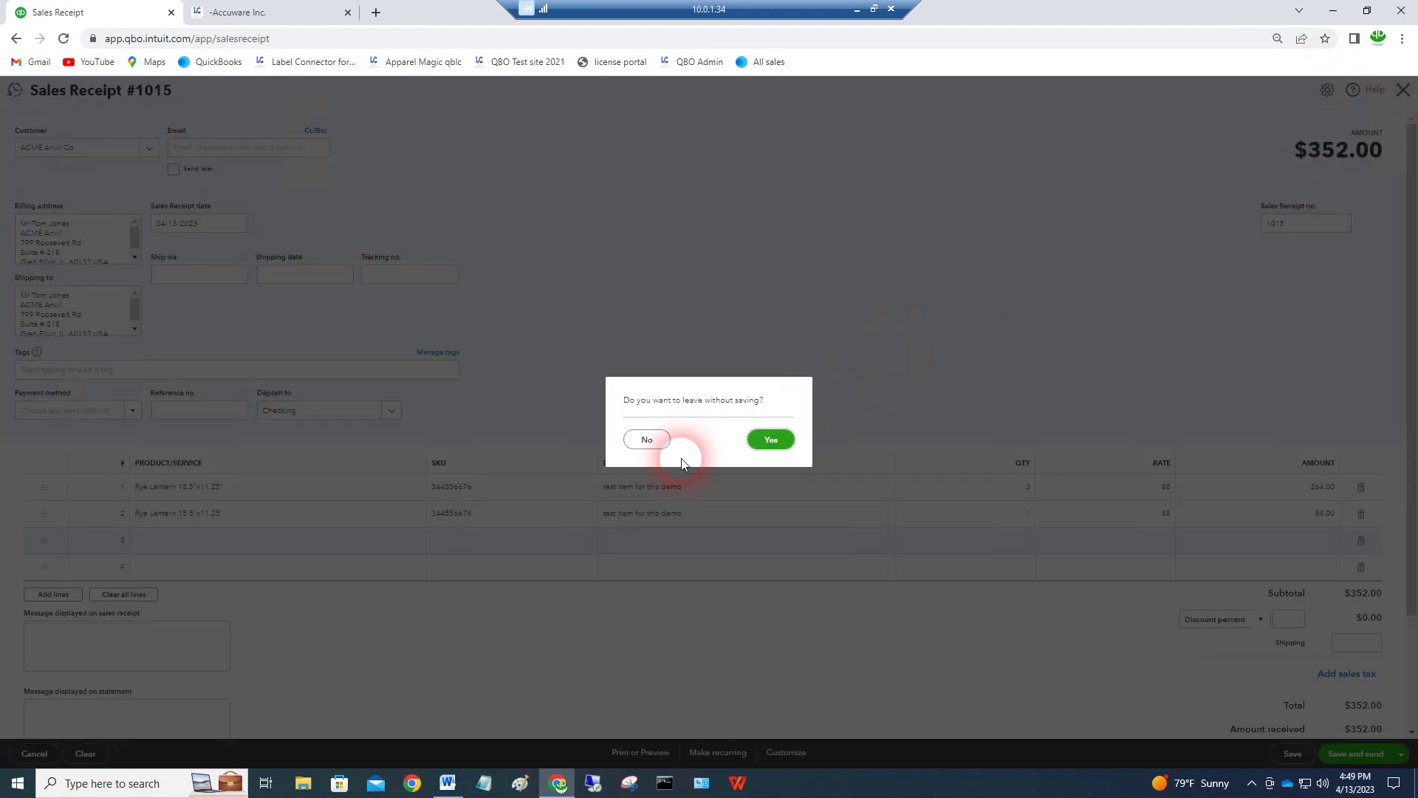
click(633, 438)
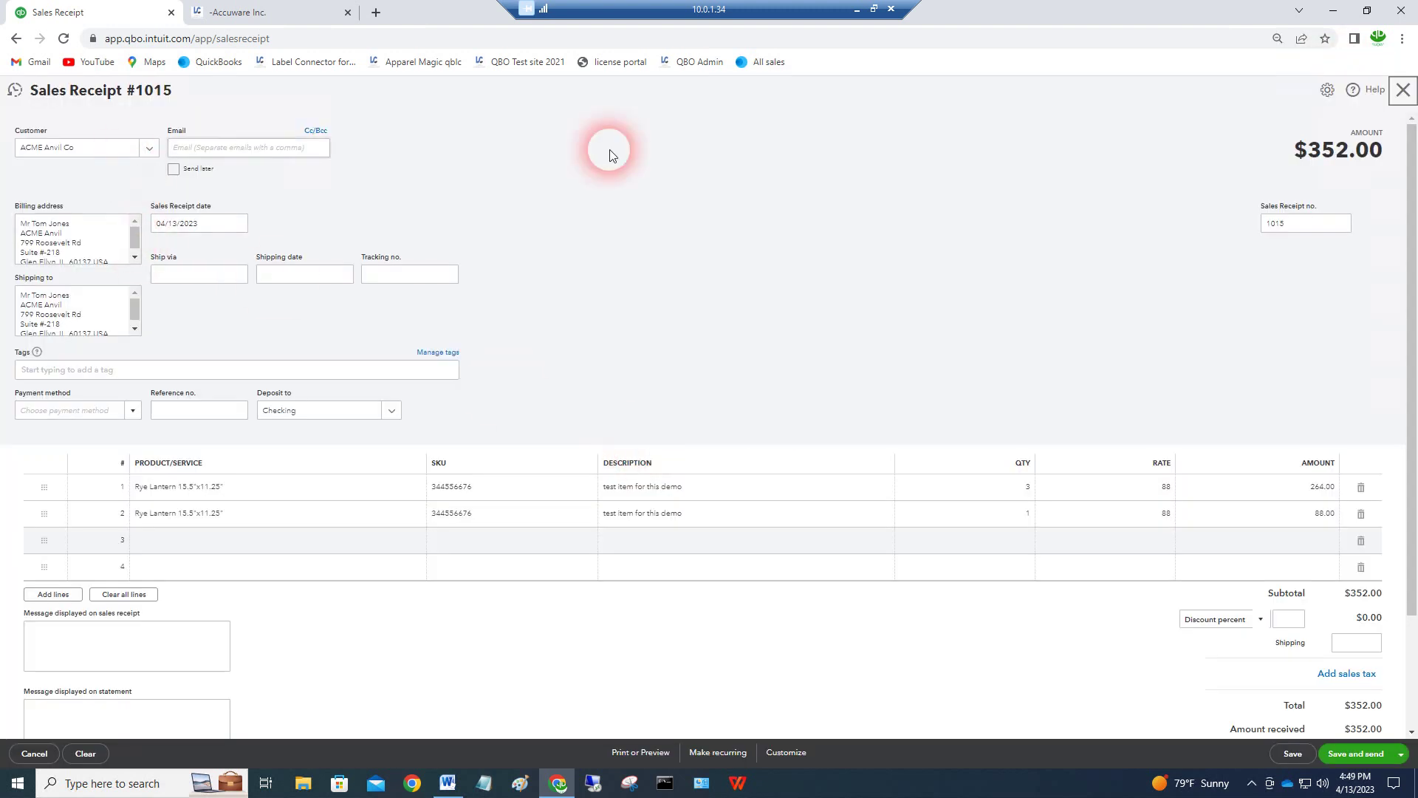
click(1403, 90)
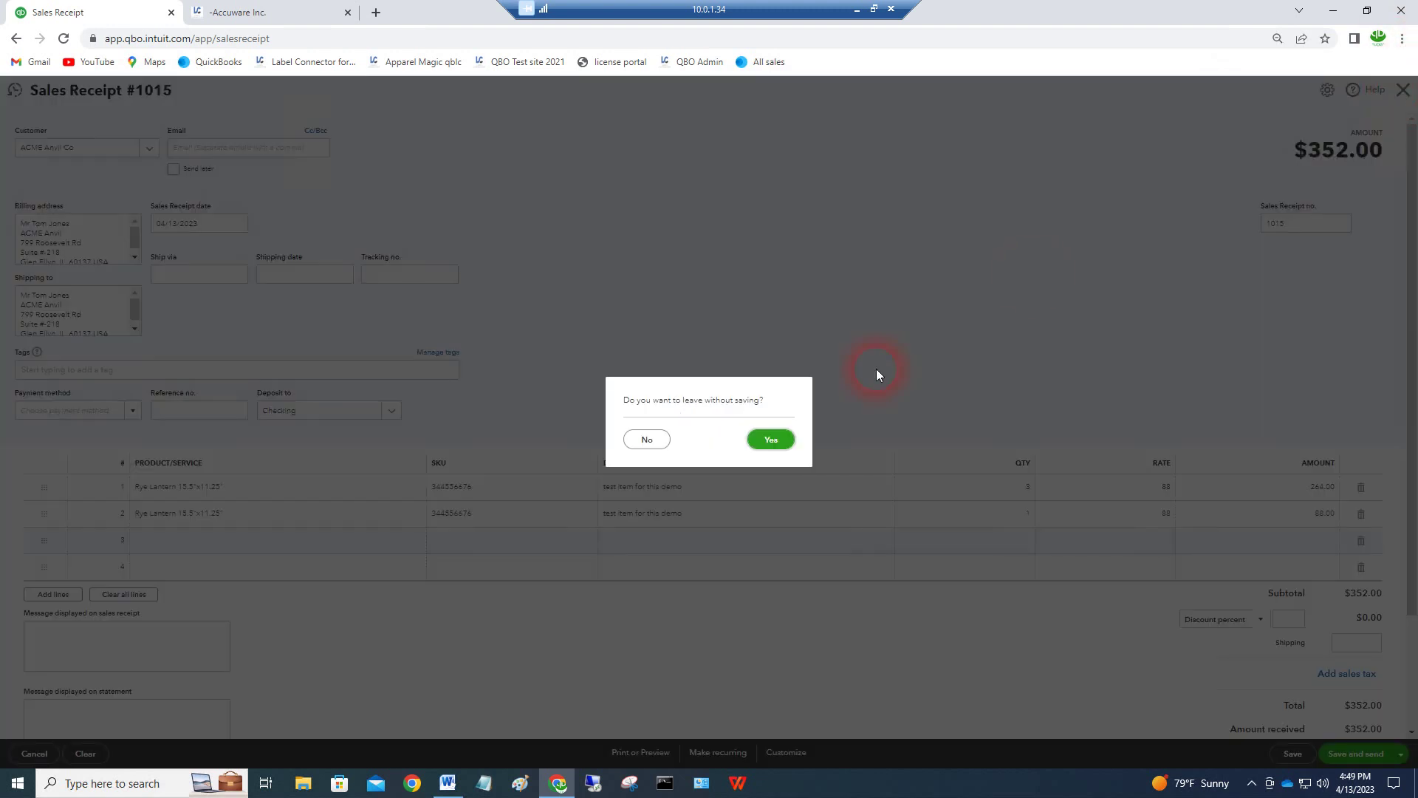
click(785, 444)
click(771, 441)
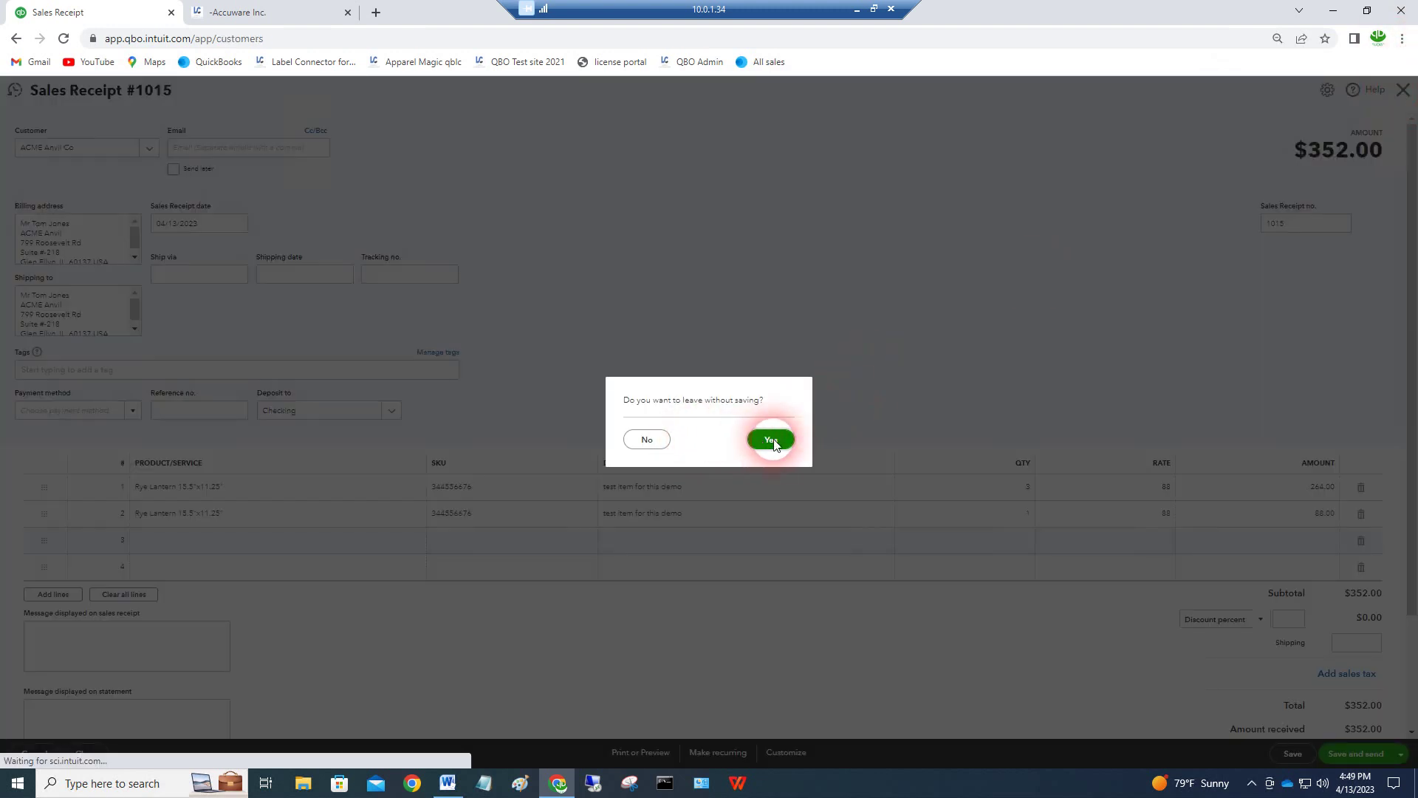
- Start a new invoice and scan SKU 344556676 to put the Rye Lantern on line 1
click(60, 129)
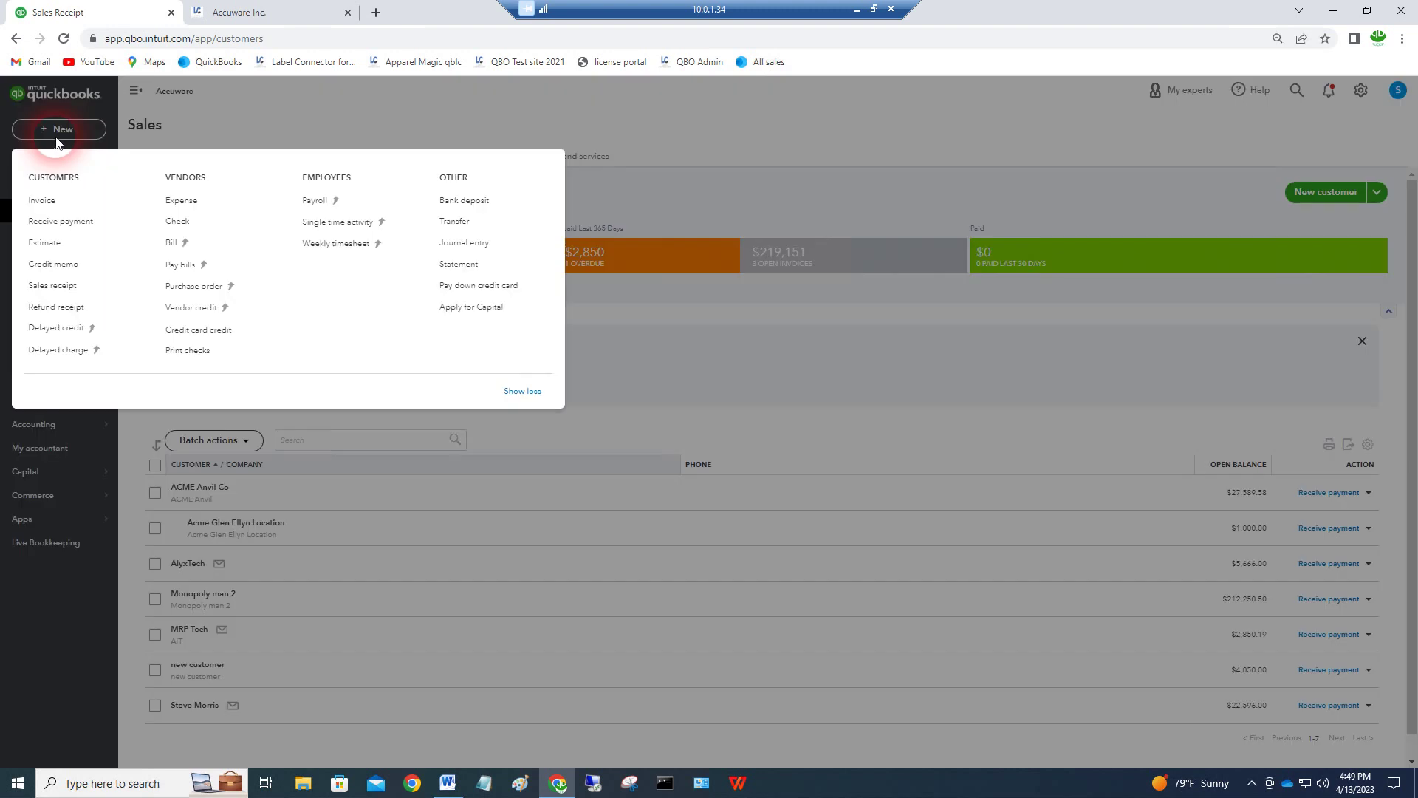
click(59, 207)
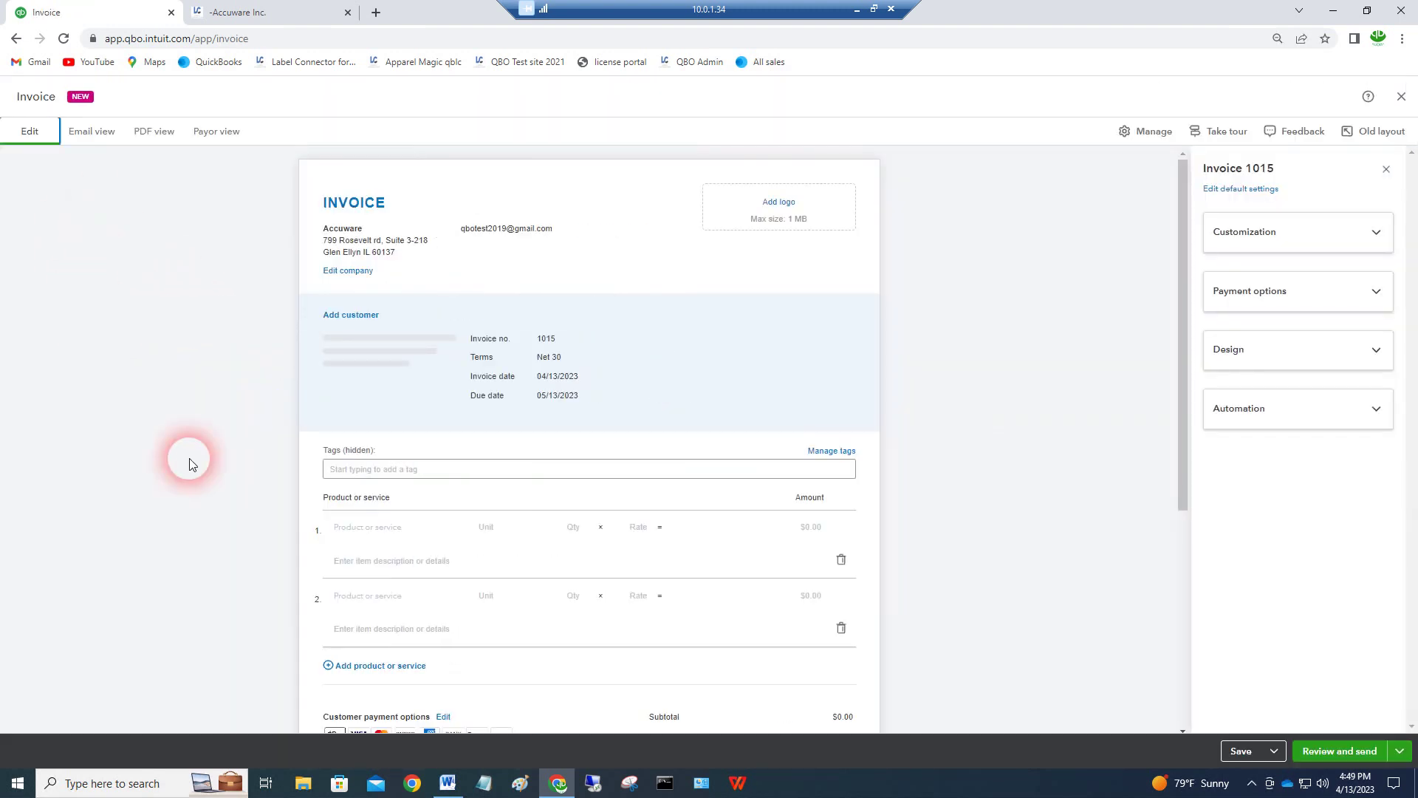
click(353, 531)
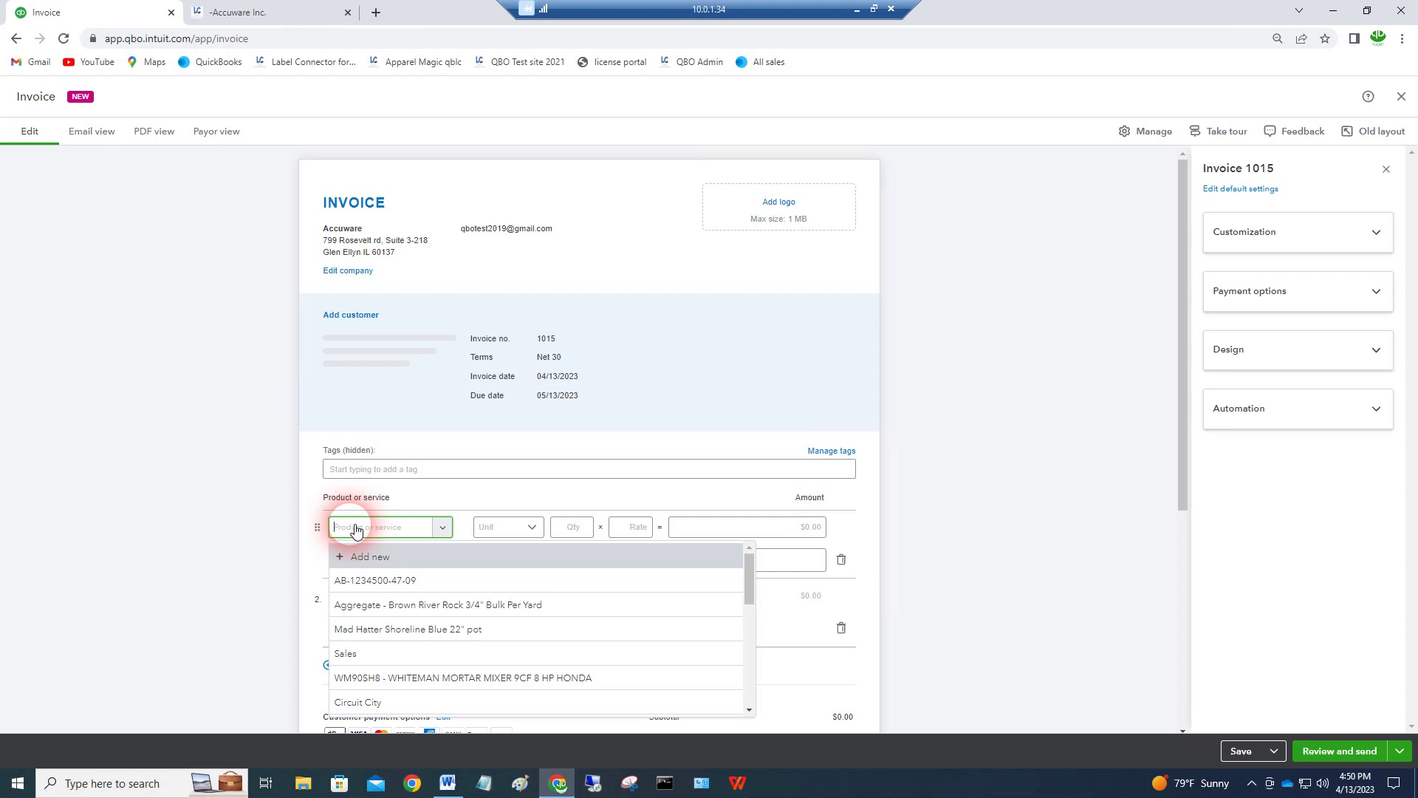
text(344556676)
key(Return)
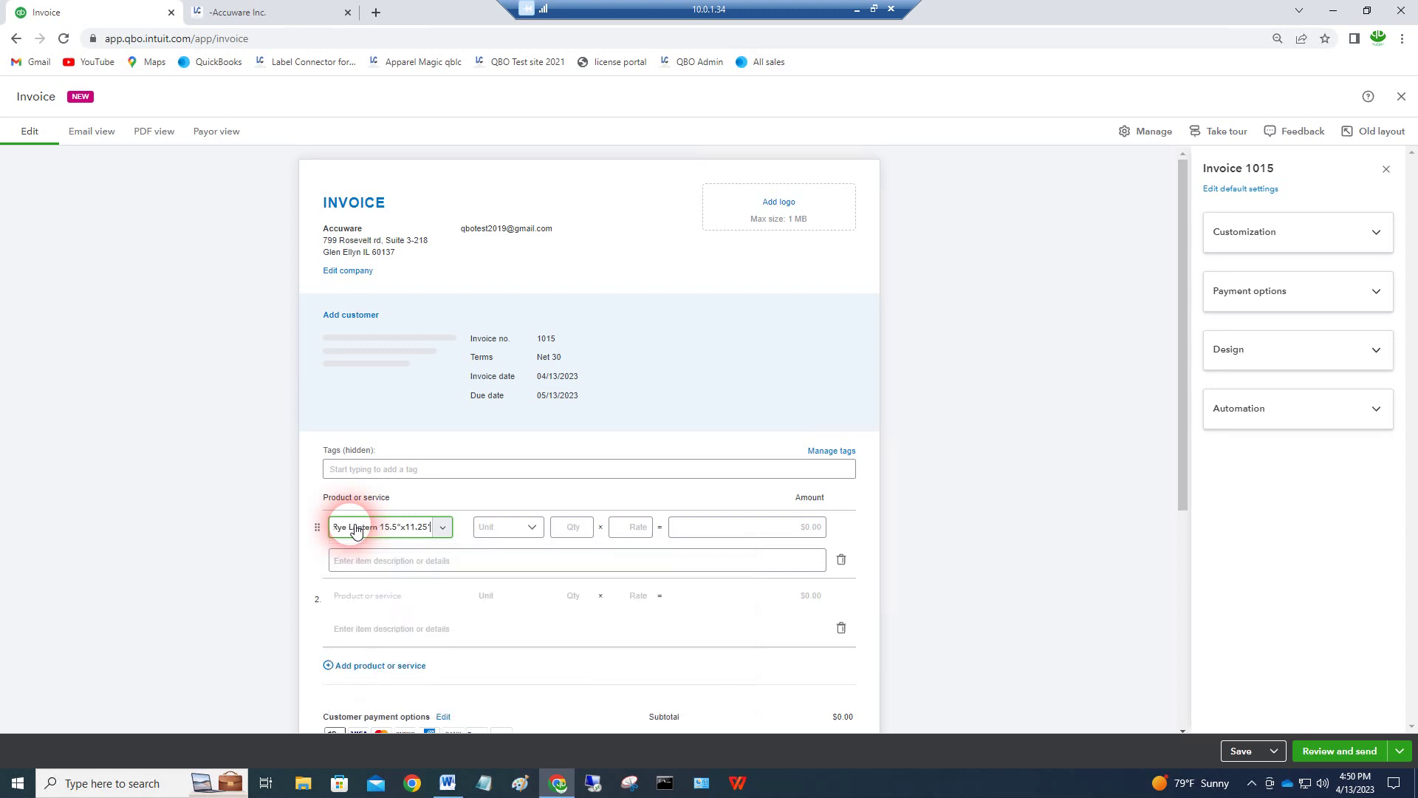